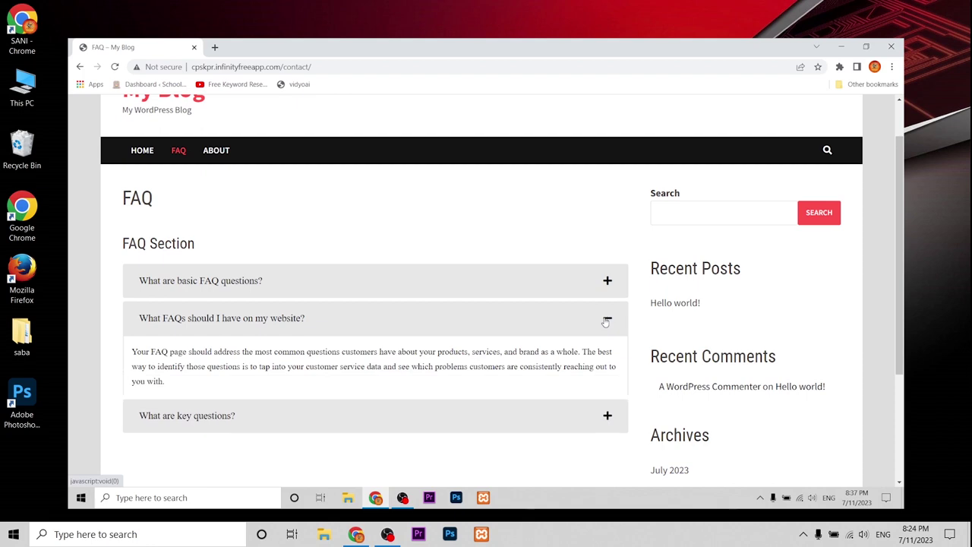
Preview the finished FAQ section by expanding and collapsing its questions on the FAQ page.
{"action": "left_click", "coordinate": [608, 318]}
{"action": "left_click", "coordinate": [611, 354]}
{"action": "left_click", "coordinate": [611, 354]}
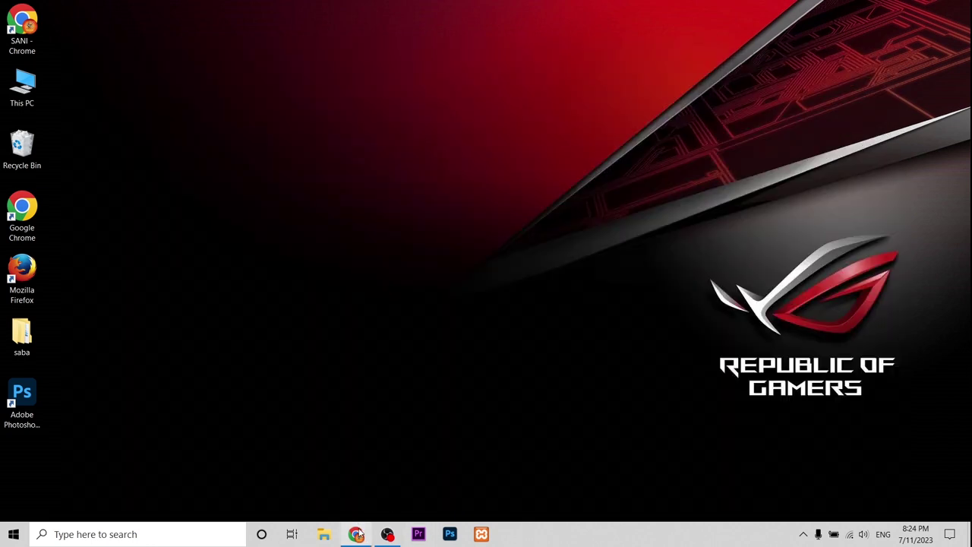
Switch to Chrome, check the blog's current front page, and return to the WordPress dashboard.
{"action": "left_click", "coordinate": [356, 534]}
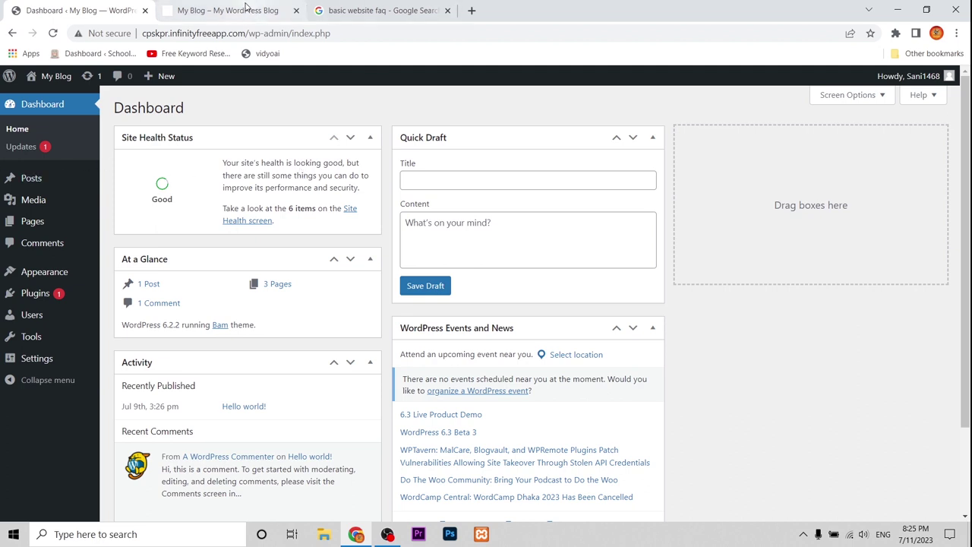
{"action": "left_click", "coordinate": [220, 10]}
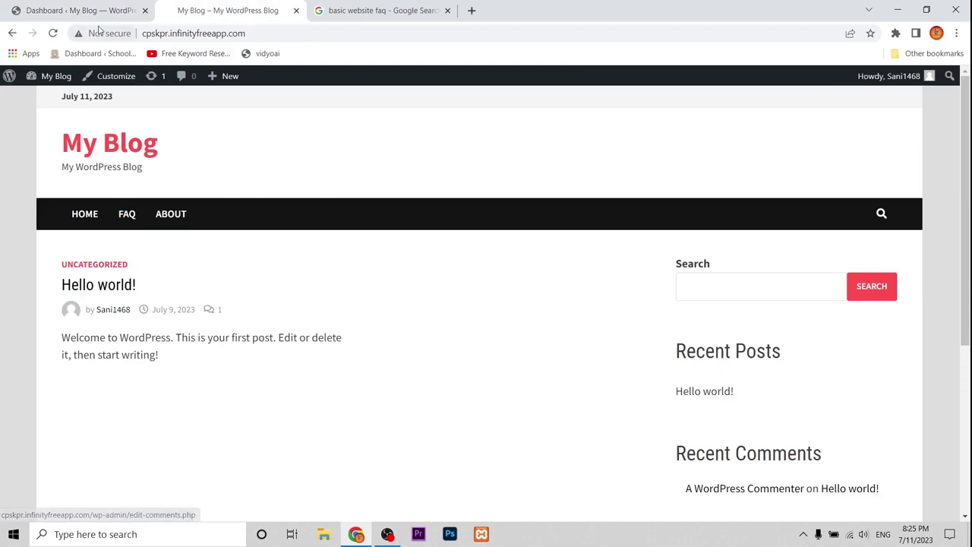
{"action": "left_click", "coordinate": [76, 15]}
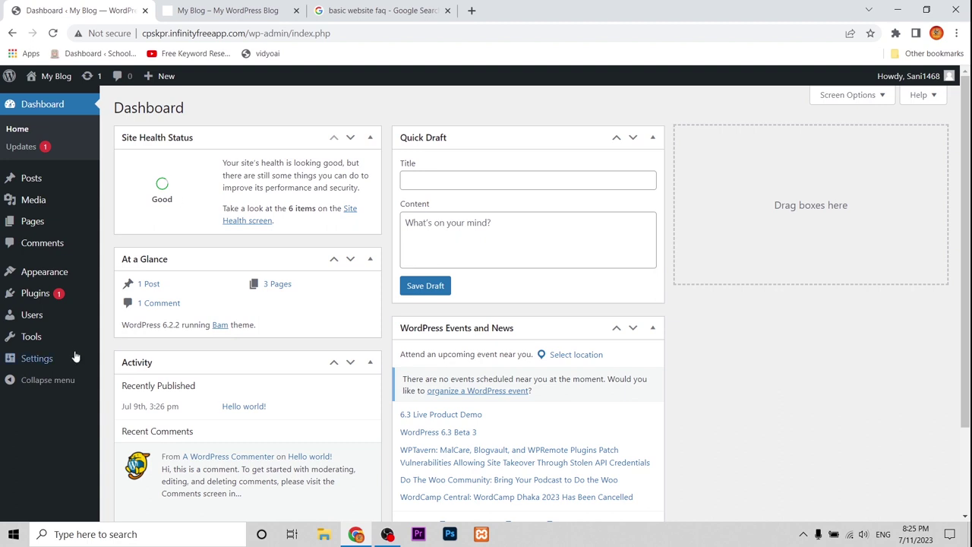
Search the plugin directory for "responsive accordion And collapse" and install and activate the Accordion FAQ plugin by wpshopmart.
{"action": "mouse_move", "coordinate": [39, 300]}
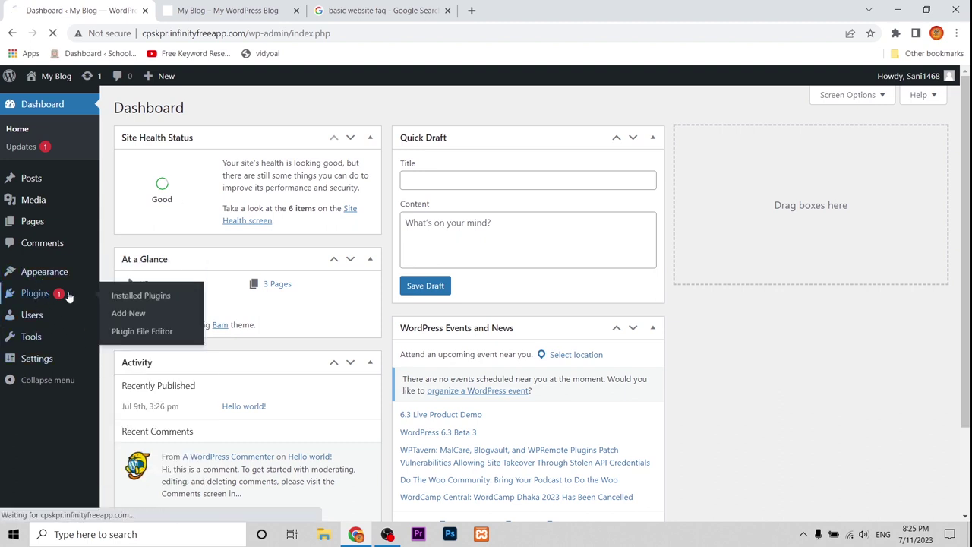
{"action": "left_click", "coordinate": [128, 313]}
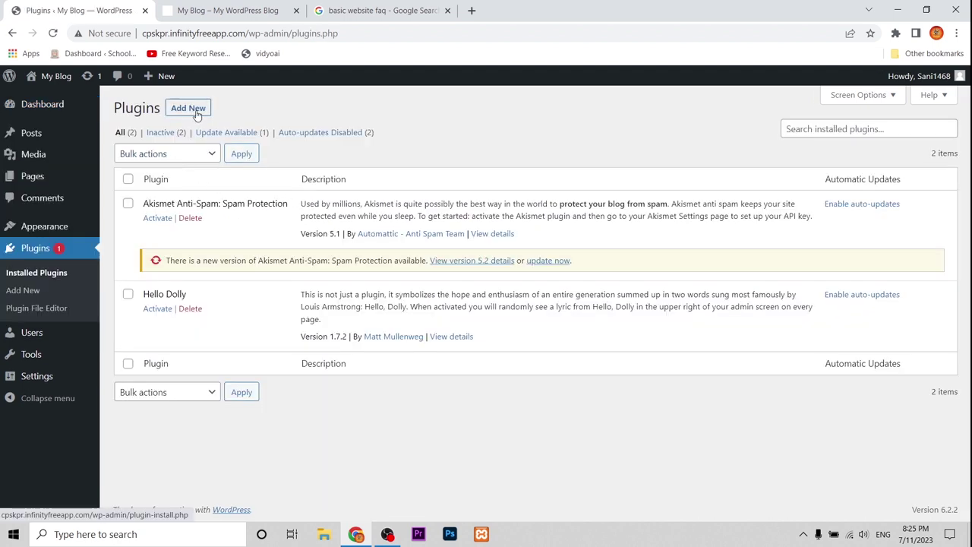
{"action": "left_click", "coordinate": [196, 111]}
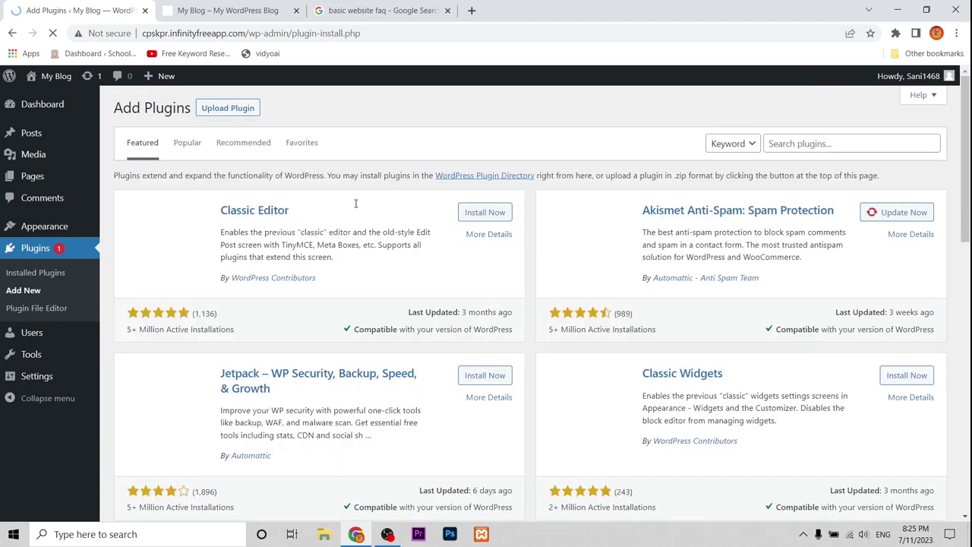
{"action": "left_click", "coordinate": [826, 144]}
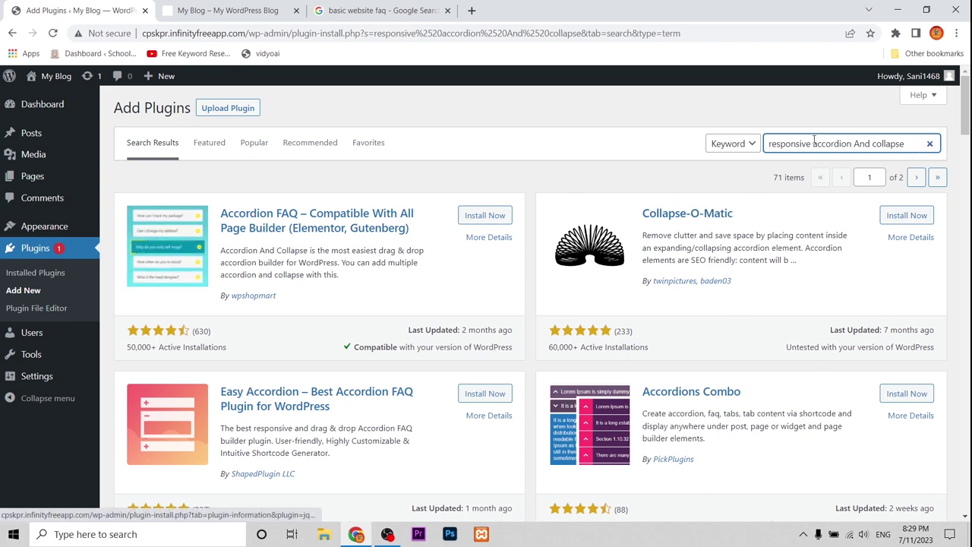
{"action": "left_click", "coordinate": [488, 215]}
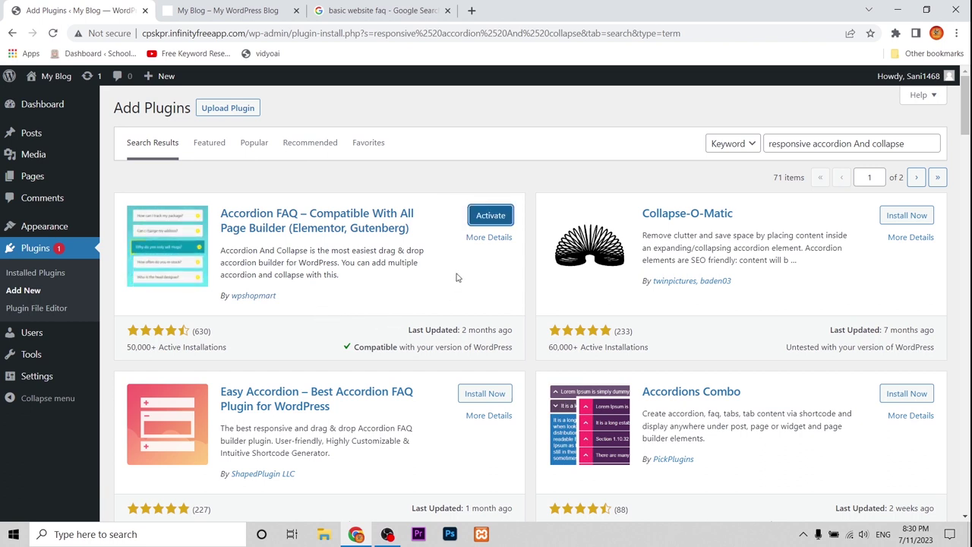
{"action": "left_click", "coordinate": [498, 219]}
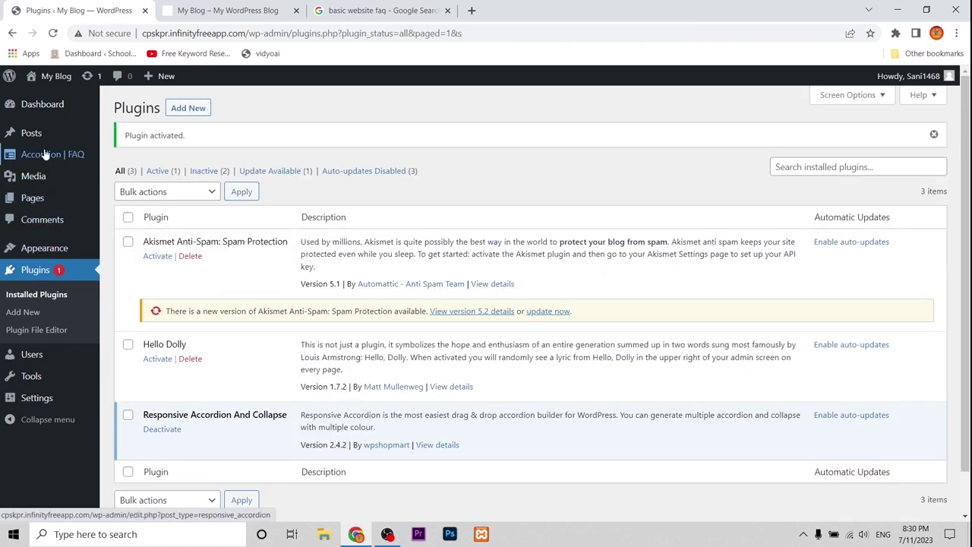
Create a new accordion in Accordion | FAQ and title it "FAQ Section".
{"action": "mouse_move", "coordinate": [47, 155]}
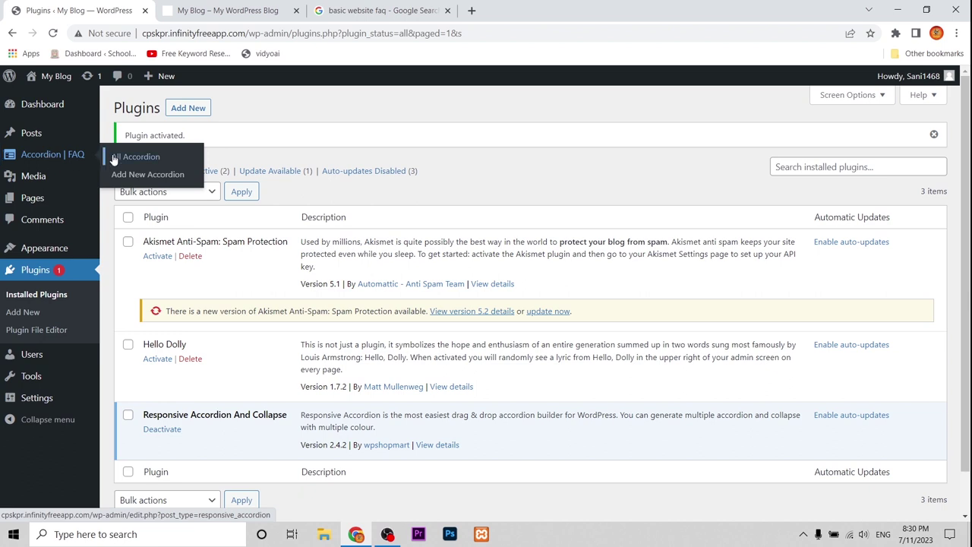
{"action": "left_click", "coordinate": [147, 174]}
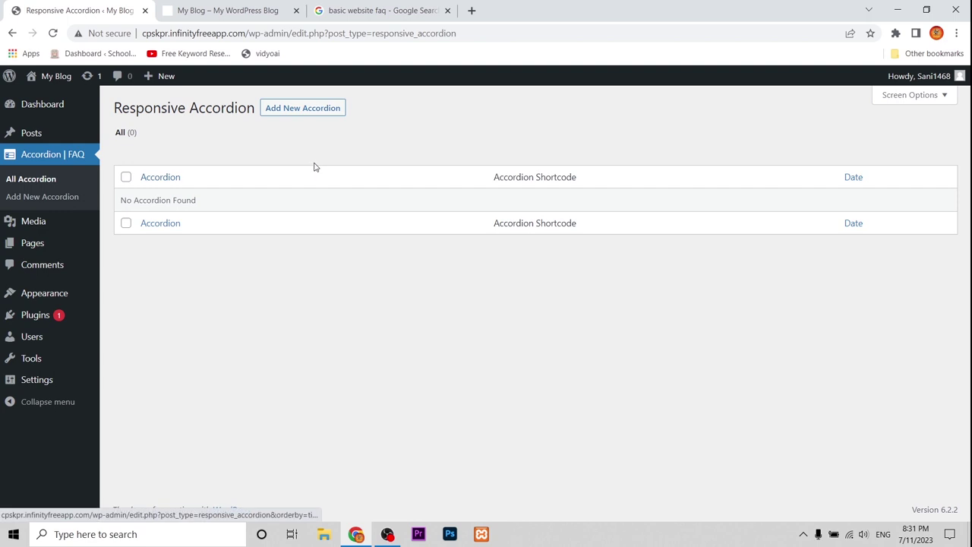
{"action": "left_click", "coordinate": [304, 111]}
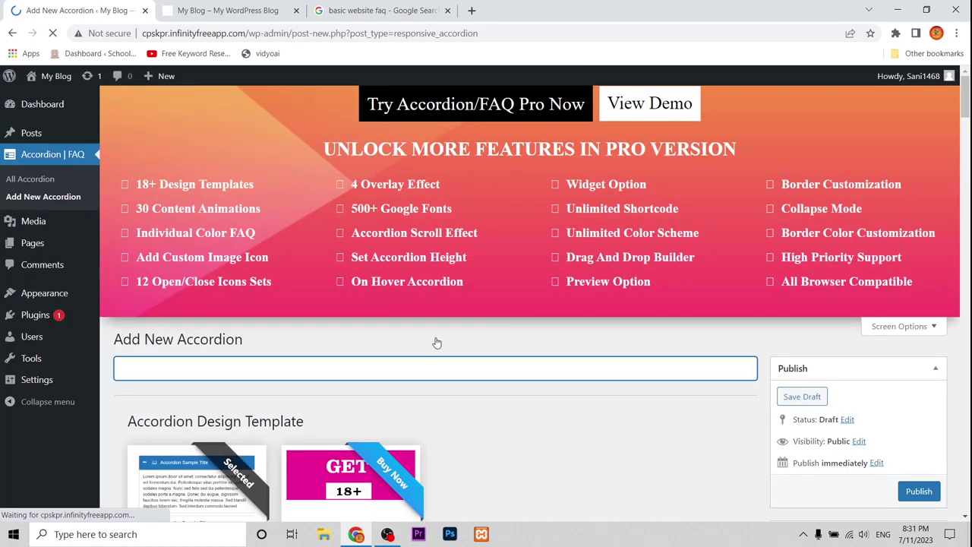
{"action": "scroll", "coordinate": [412, 346], "scroll_direction": "down", "scroll_amount": 3}
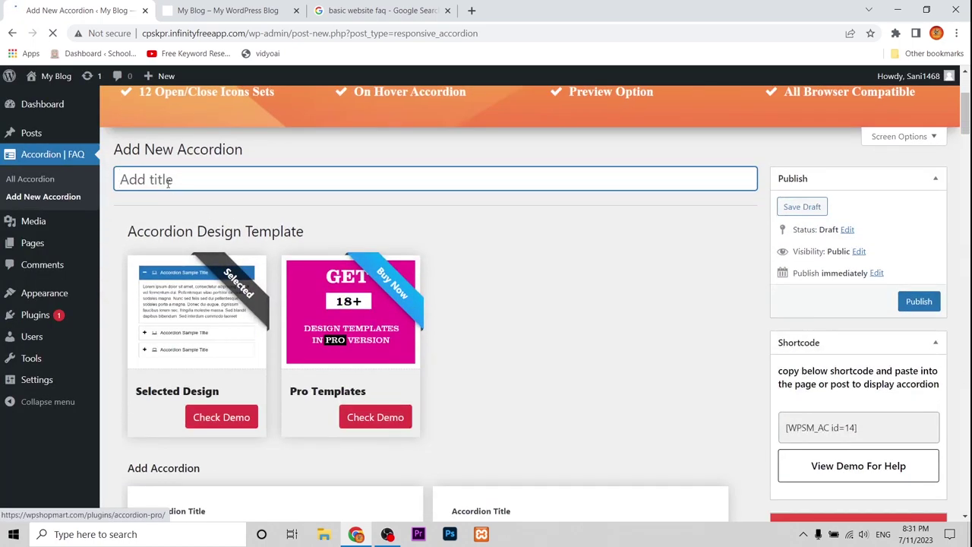
{"action": "type", "text": "FAQ Section"}
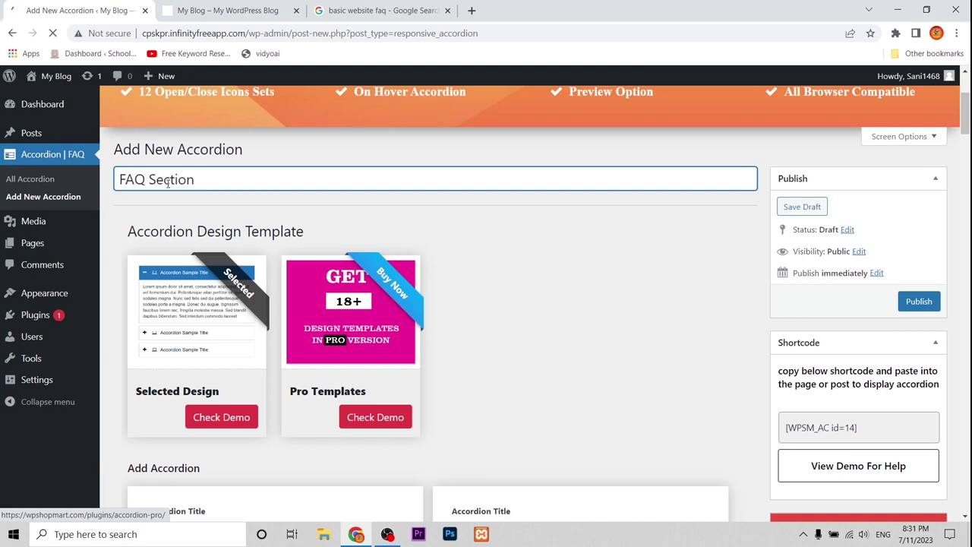
Replace the first accordion item's title with "What are basic FAQ questions?", copied from Google's People also ask list.
{"action": "scroll", "coordinate": [225, 317], "scroll_direction": "down", "scroll_amount": 4}
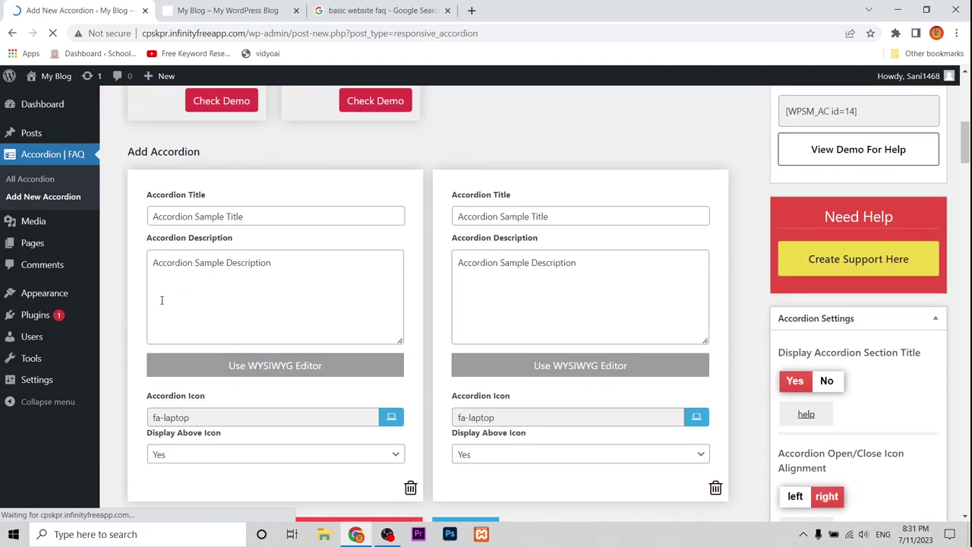
{"action": "left_click", "coordinate": [255, 215]}
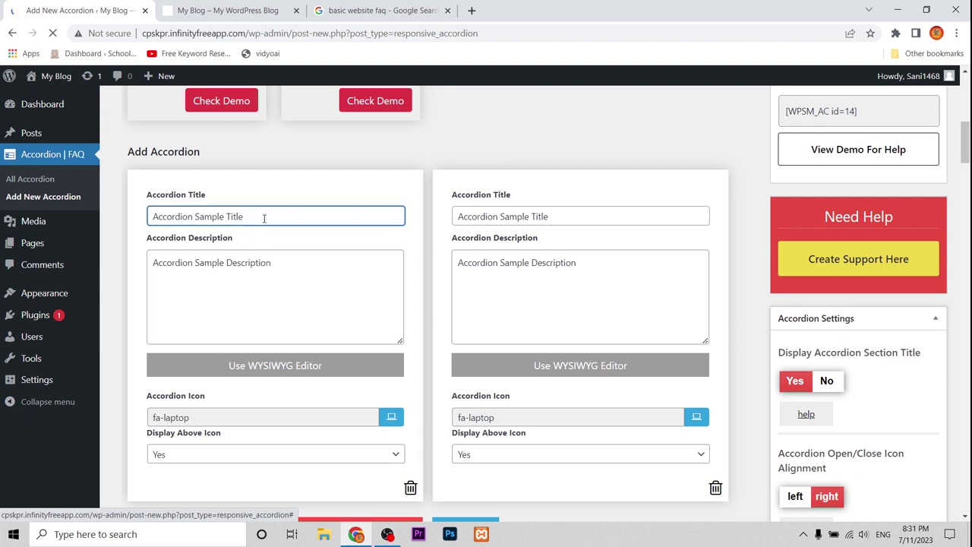
{"action": "left_click_drag", "start_coordinate": [251, 217], "coordinate": [137, 217]}
{"action": "key", "text": "BackSpace"}
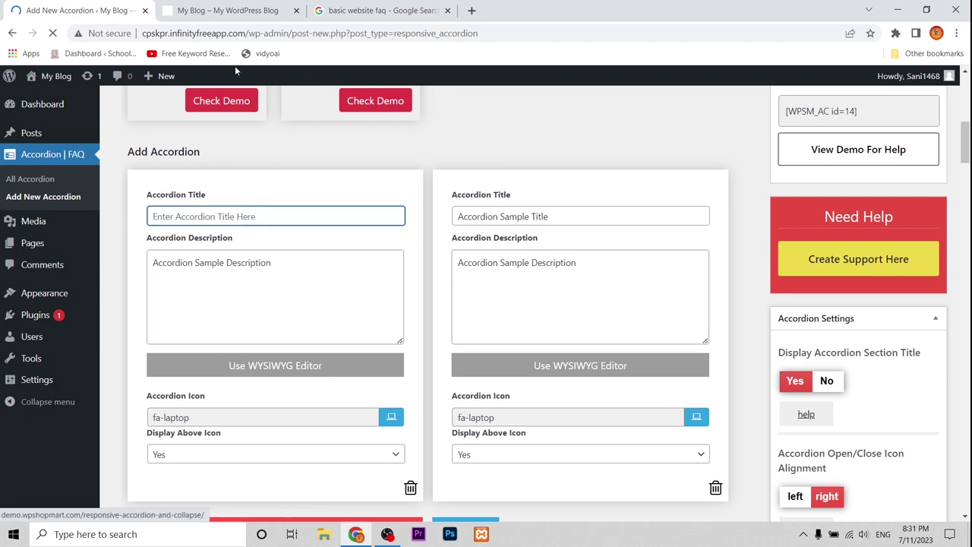
{"action": "left_click", "coordinate": [353, 15]}
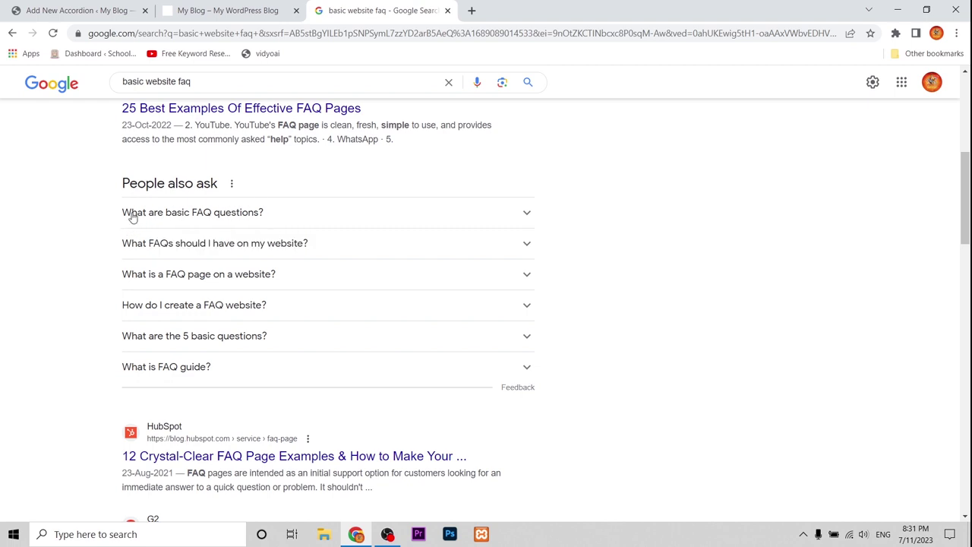
{"action": "left_click_drag", "start_coordinate": [95, 212], "coordinate": [233, 220]}
{"action": "key", "text": "ctrl+c"}
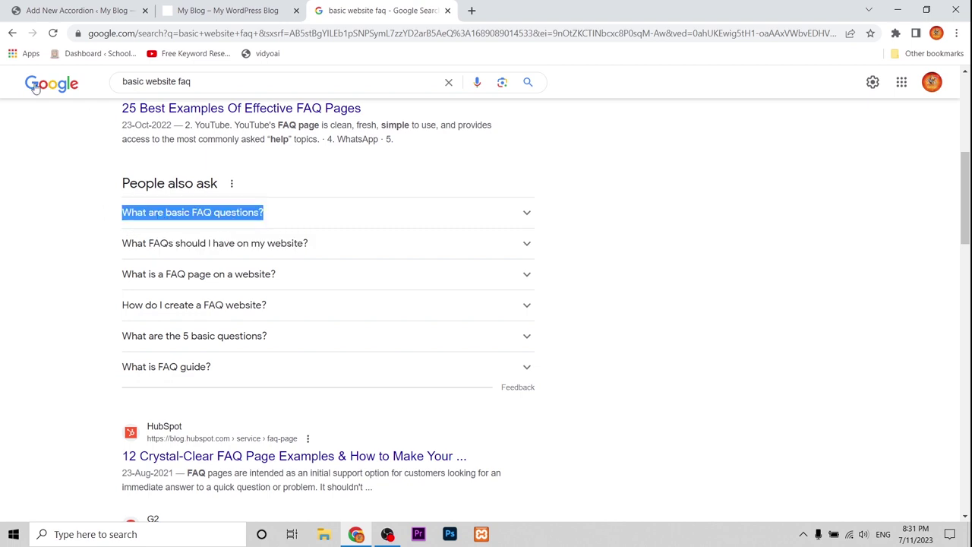
{"action": "left_click", "coordinate": [76, 10]}
{"action": "key", "text": "ctrl+v"}
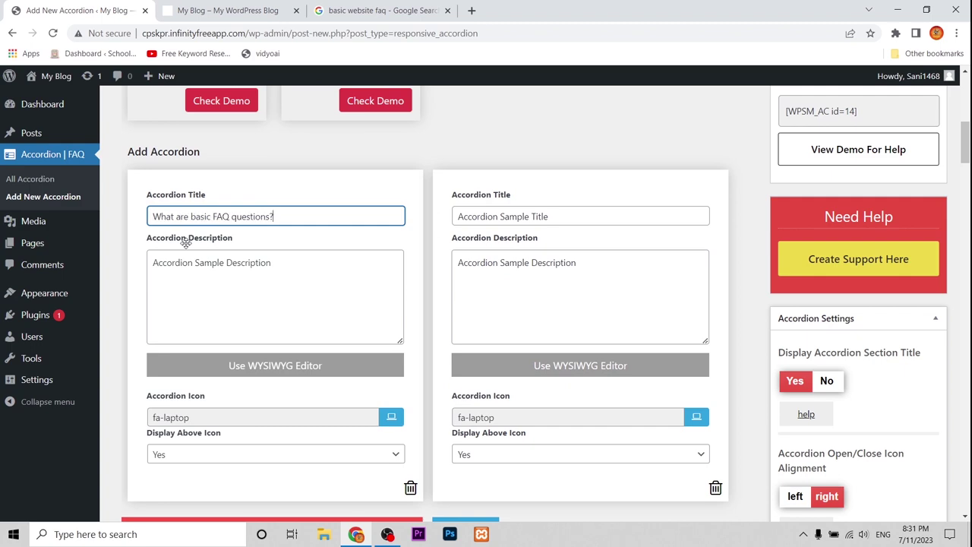
Replace the first item's sample description with Google's answer to "What are basic FAQ questions?".
{"action": "left_click", "coordinate": [191, 262]}
{"action": "left_click", "coordinate": [380, 11]}
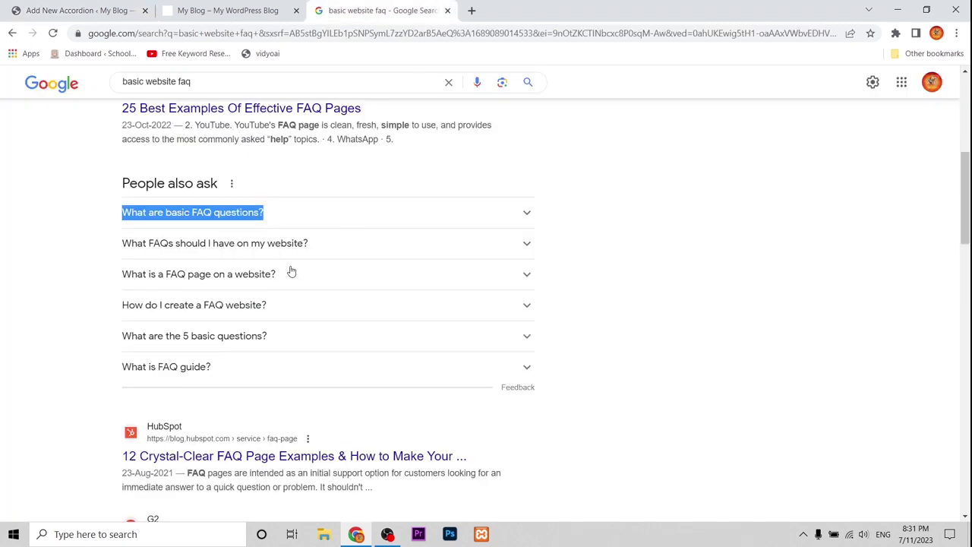
{"action": "left_click", "coordinate": [308, 216]}
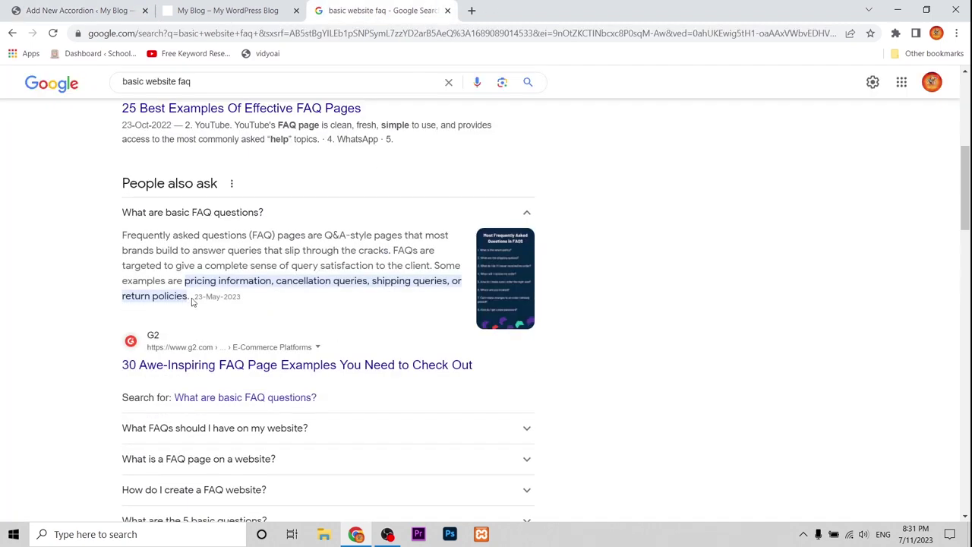
{"action": "left_click_drag", "start_coordinate": [193, 301], "coordinate": [124, 237]}
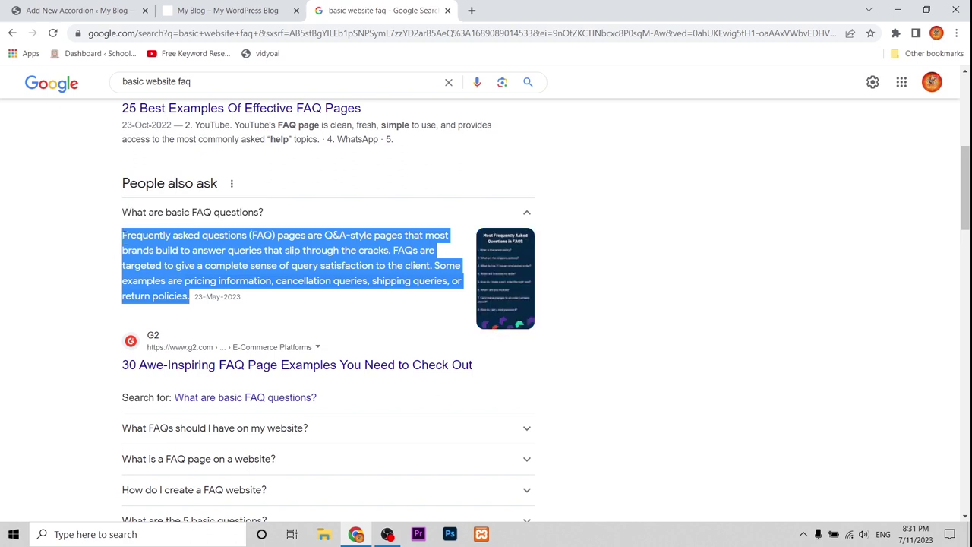
{"action": "left_click", "coordinate": [51, 10]}
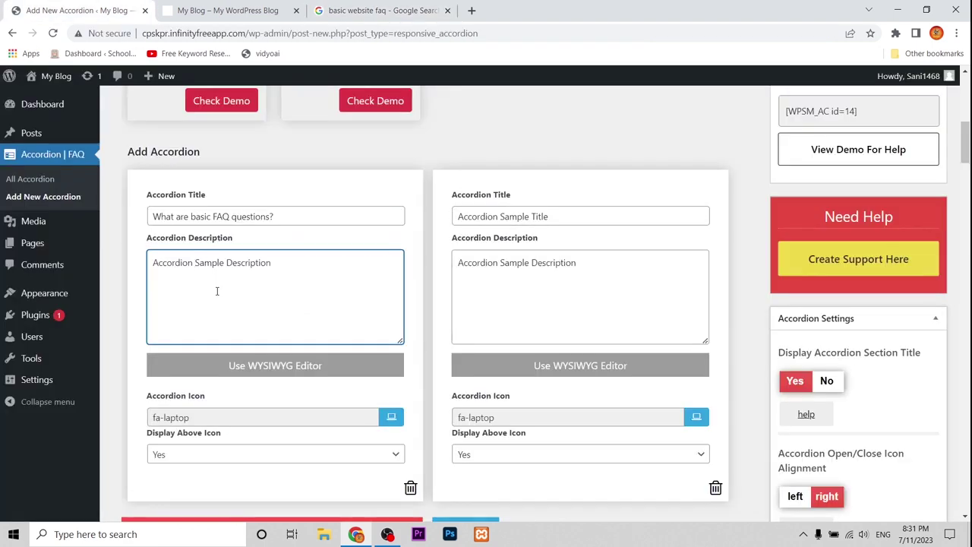
{"action": "key", "text": "ctrl+a"}
{"action": "key", "text": "ctrl+v"}
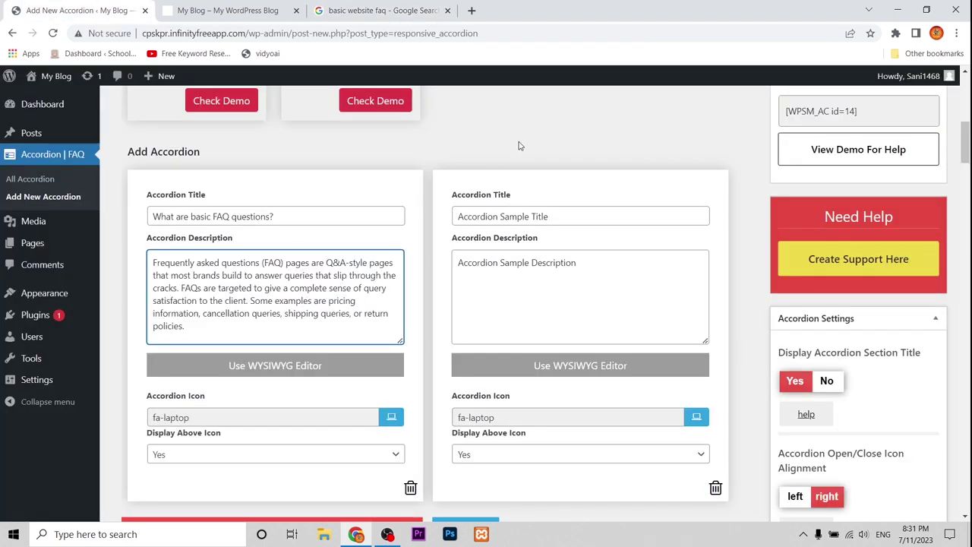
Replace the second accordion item's title with "What FAQs should I have on my website?", copied from the Google results.
{"action": "left_click", "coordinate": [503, 216]}
{"action": "key", "text": "ctrl+a"}
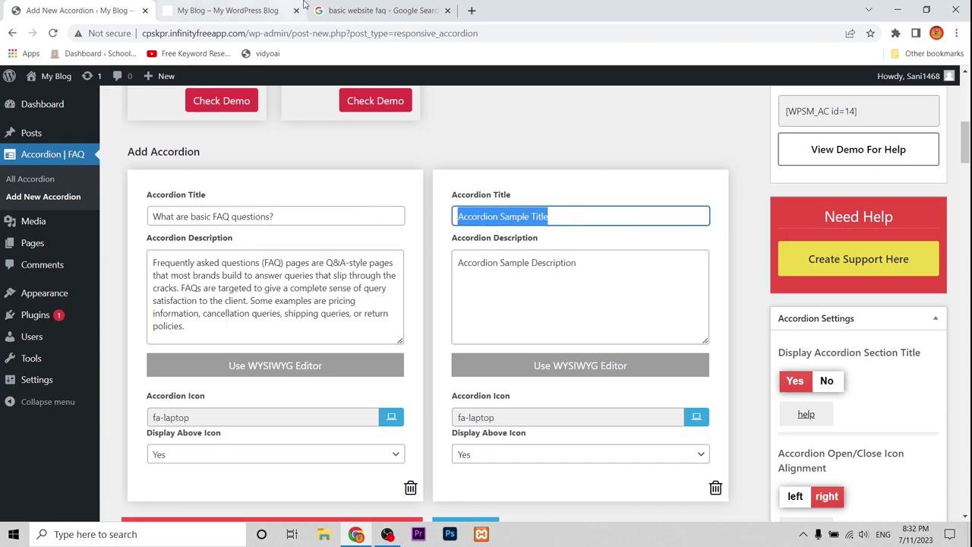
{"action": "left_click", "coordinate": [359, 10]}
{"action": "left_click_drag", "start_coordinate": [121, 306], "coordinate": [308, 307]}
{"action": "key", "text": "ctrl+c"}
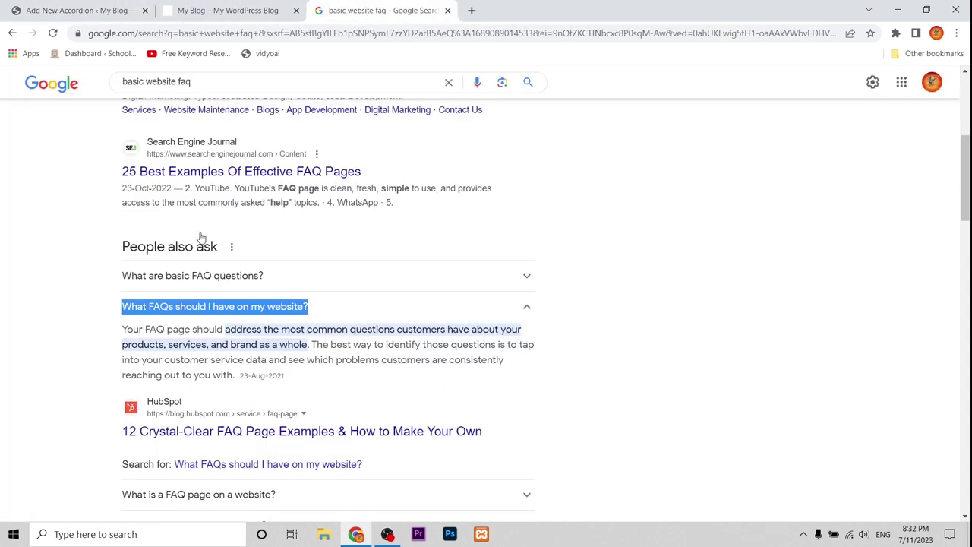
{"action": "left_click", "coordinate": [79, 10]}
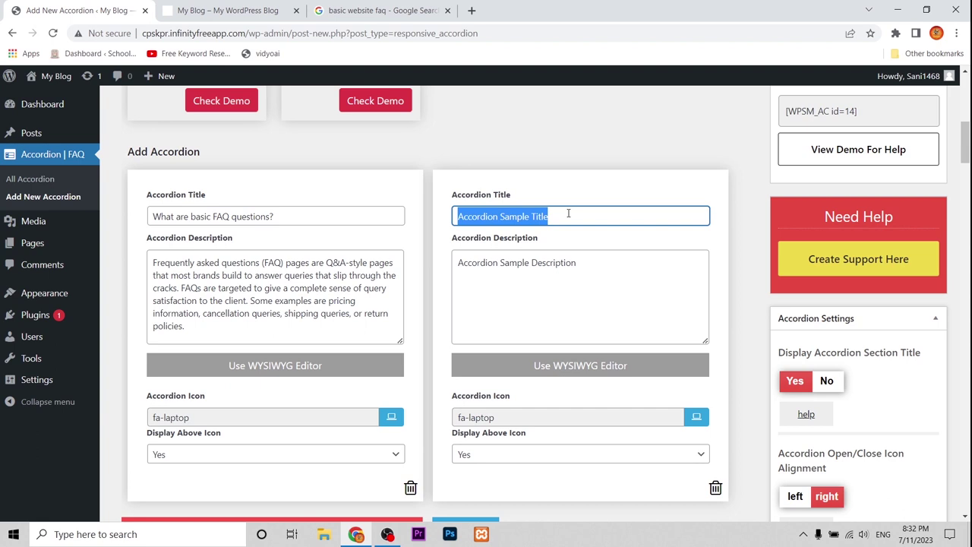
{"action": "key", "text": "ctrl+v"}
Replace the second item's sample description with the answer to "What FAQs should I have on my website?" from Google.
{"action": "left_click", "coordinate": [372, 10]}
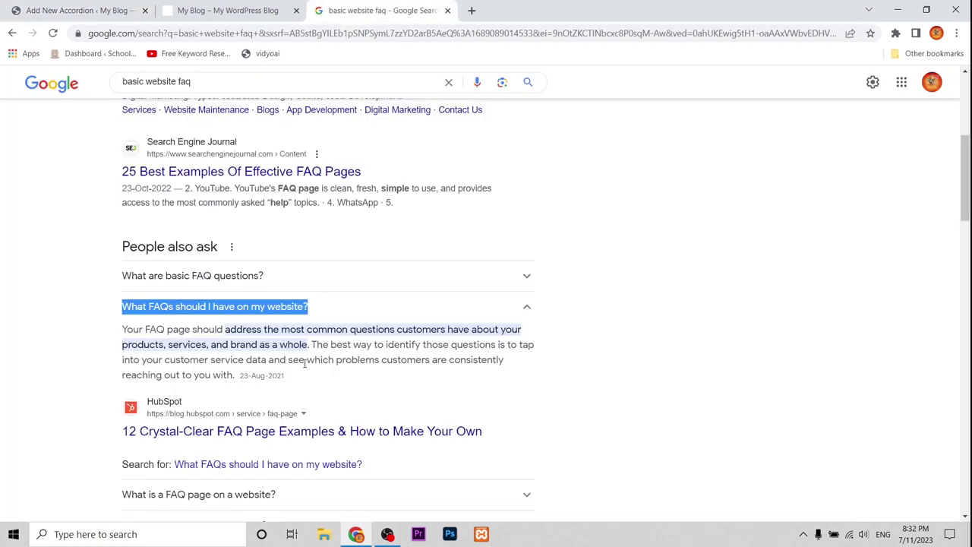
{"action": "left_click_drag", "start_coordinate": [236, 375], "coordinate": [115, 337]}
{"action": "key", "text": "ctrl+c"}
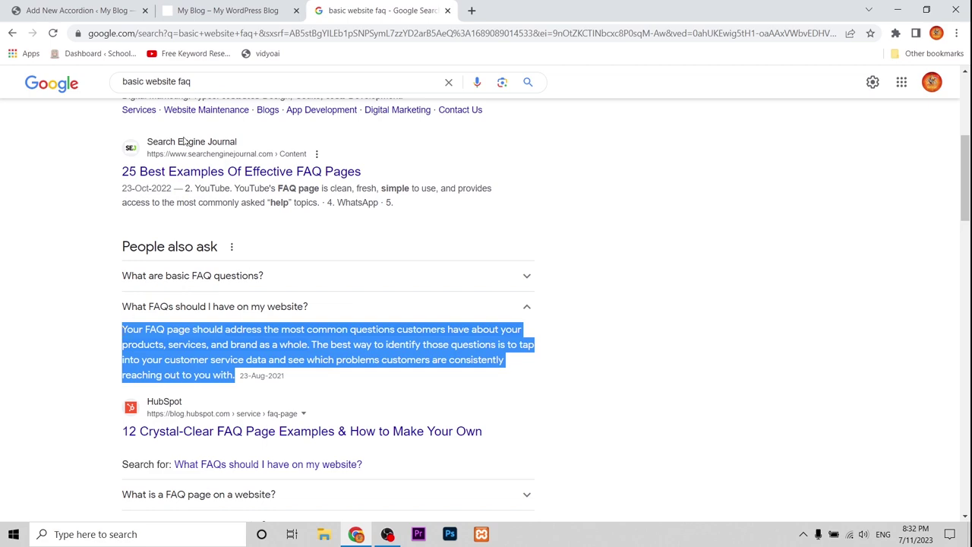
{"action": "left_click", "coordinate": [78, 10]}
{"action": "left_click_drag", "start_coordinate": [596, 269], "coordinate": [430, 271]}
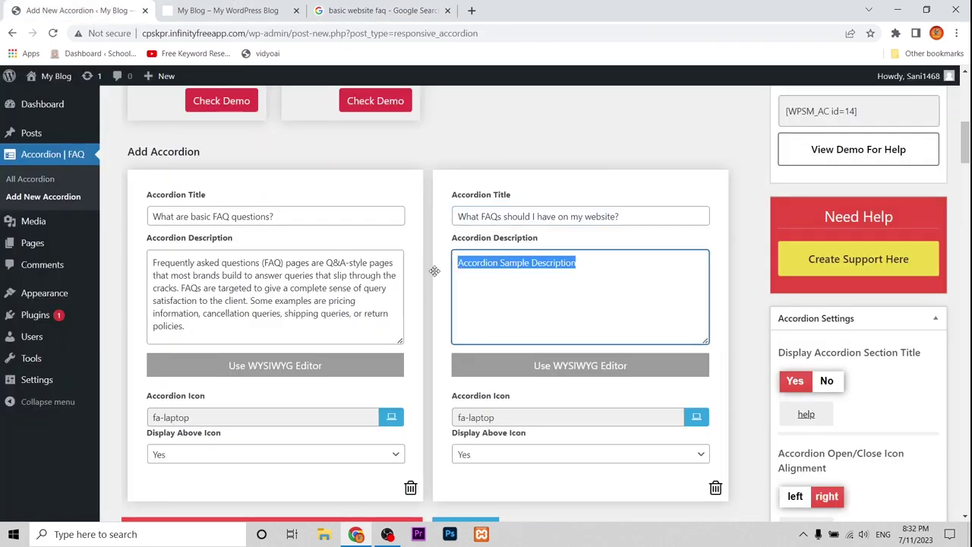
{"action": "key", "text": "ctrl+v"}
Expand "What are key questions?" in Google's People also ask list and copy the question text.
{"action": "left_click", "coordinate": [367, 10]}
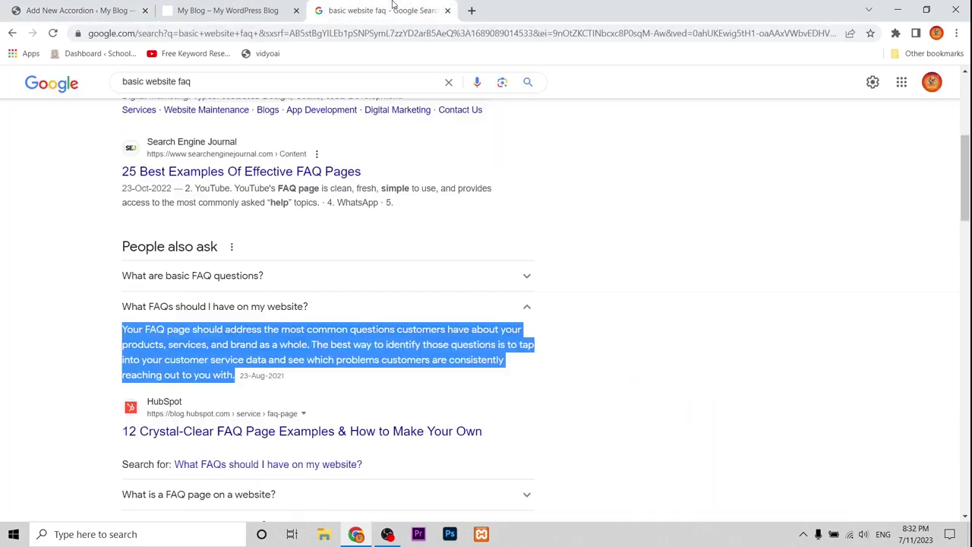
{"action": "left_click", "coordinate": [521, 309]}
{"action": "left_click", "coordinate": [523, 334]}
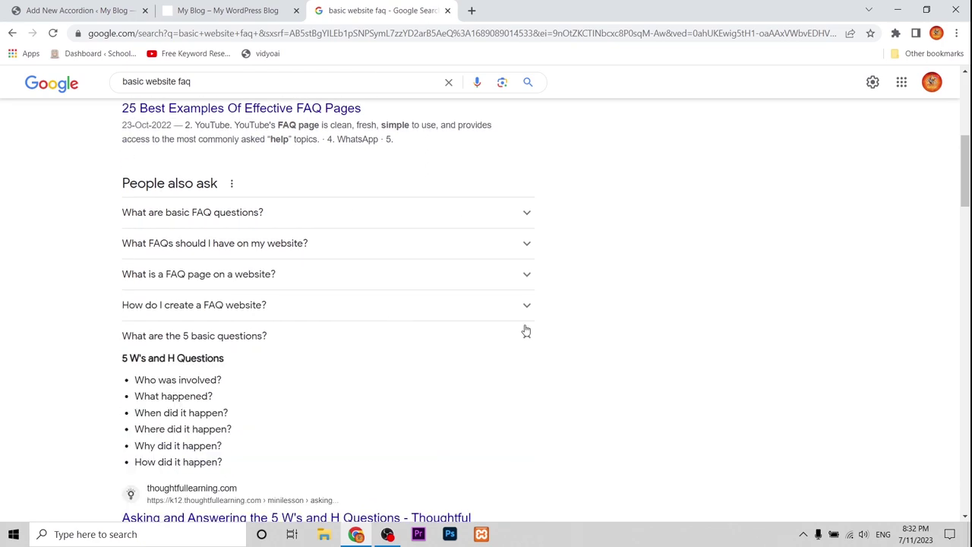
{"action": "left_click", "coordinate": [534, 336]}
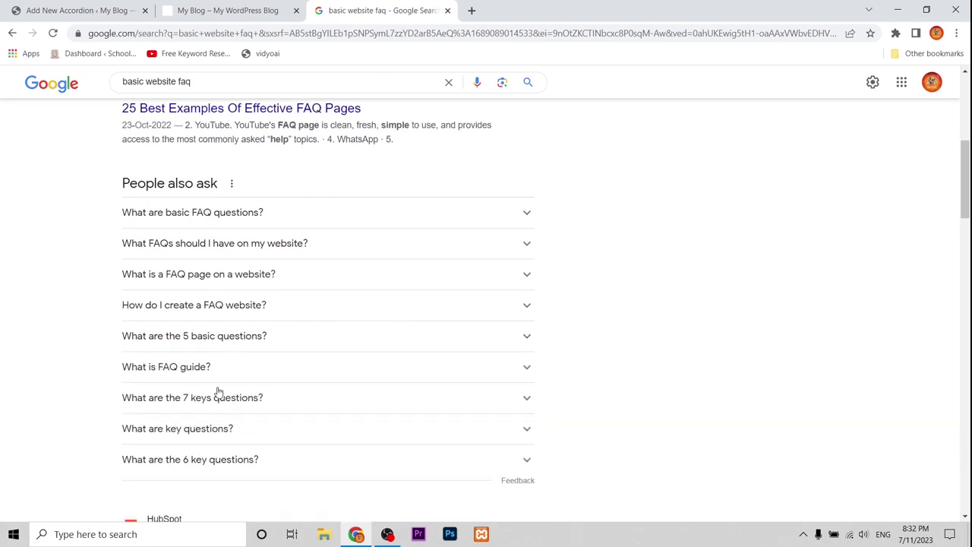
{"action": "left_click", "coordinate": [222, 430]}
{"action": "scroll", "coordinate": [253, 380], "scroll_direction": "down", "scroll_amount": 2}
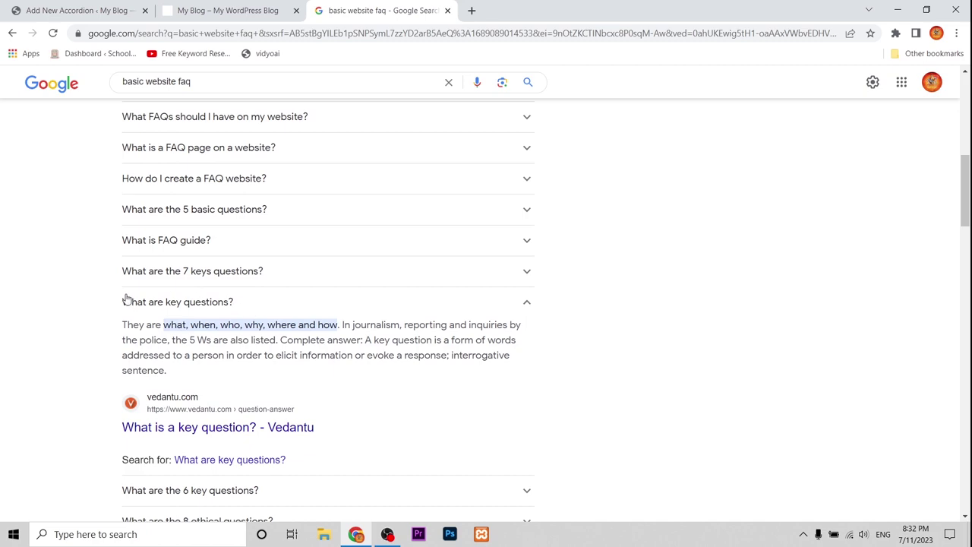
{"action": "left_click_drag", "start_coordinate": [119, 304], "coordinate": [235, 313]}
{"action": "key", "text": "ctrl+c"}
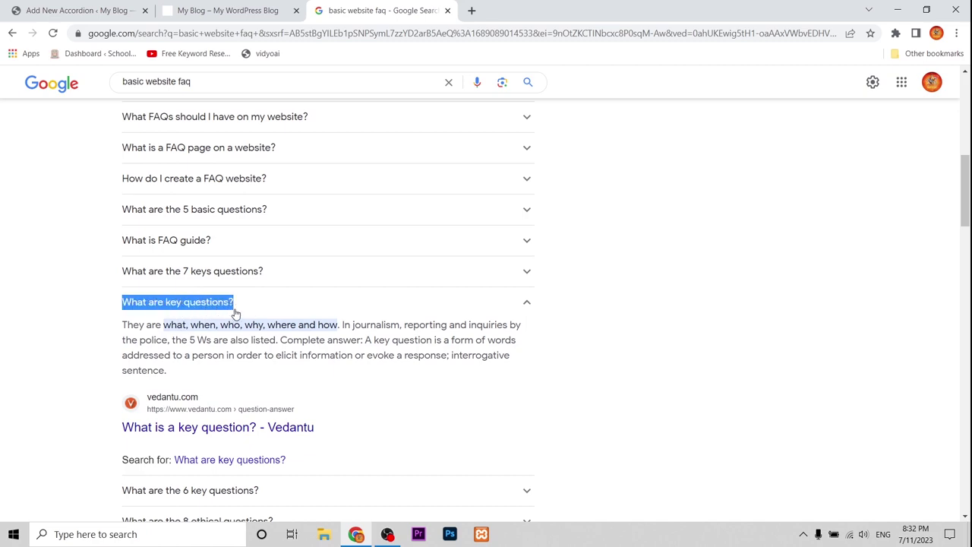
Add a third accordion item in WordPress and paste "What are key questions?" as its title.
{"action": "left_click", "coordinate": [79, 10]}
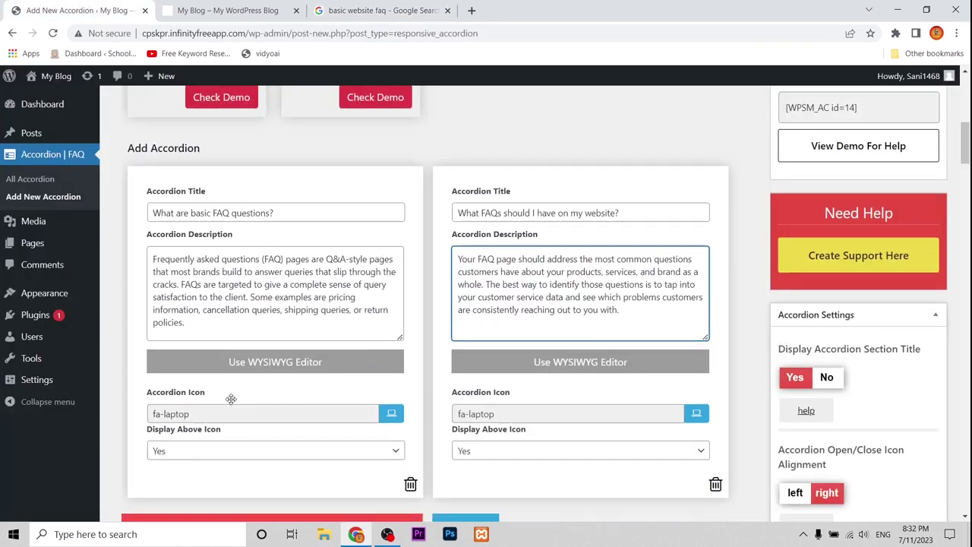
{"action": "scroll", "coordinate": [238, 400], "scroll_direction": "down", "scroll_amount": 1}
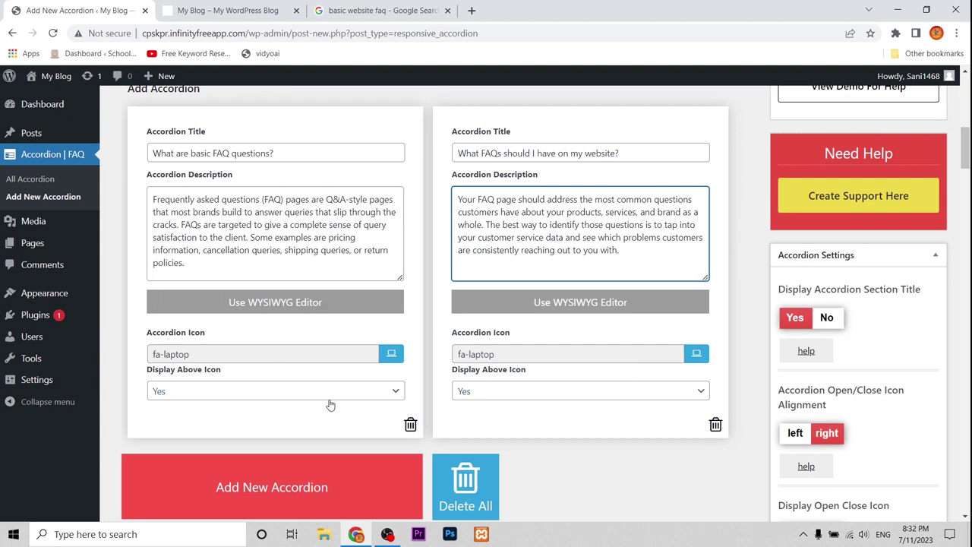
{"action": "left_click", "coordinate": [309, 484]}
{"action": "scroll", "coordinate": [306, 464], "scroll_direction": "down", "scroll_amount": 2}
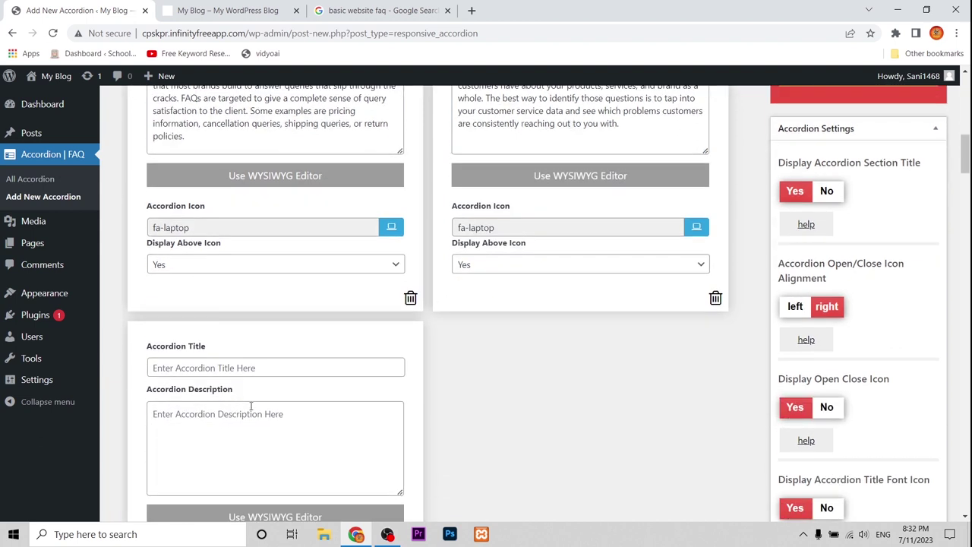
{"action": "left_click", "coordinate": [269, 369]}
{"action": "key", "text": "ctrl+v"}
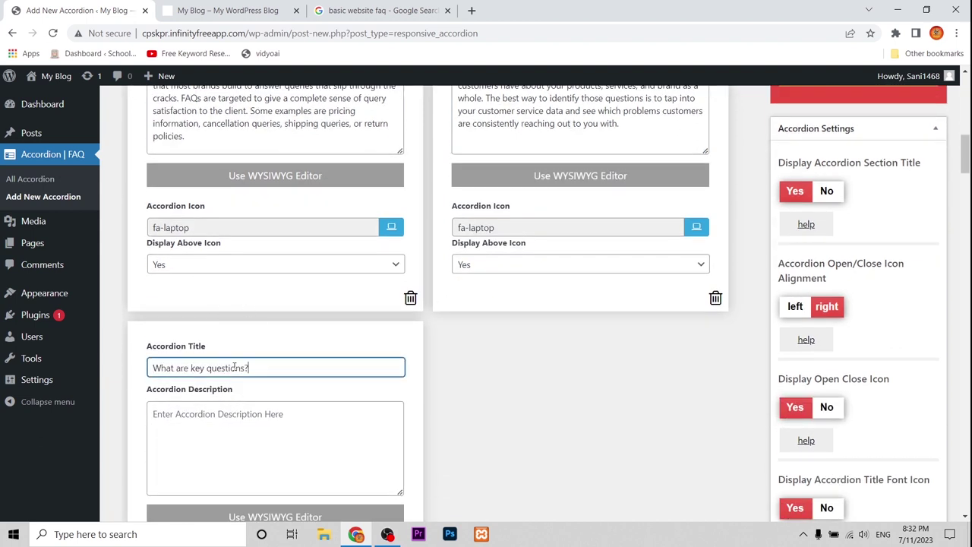
Fill the third item's description with Google's answer to "What are key questions?".
{"action": "left_click", "coordinate": [355, 10]}
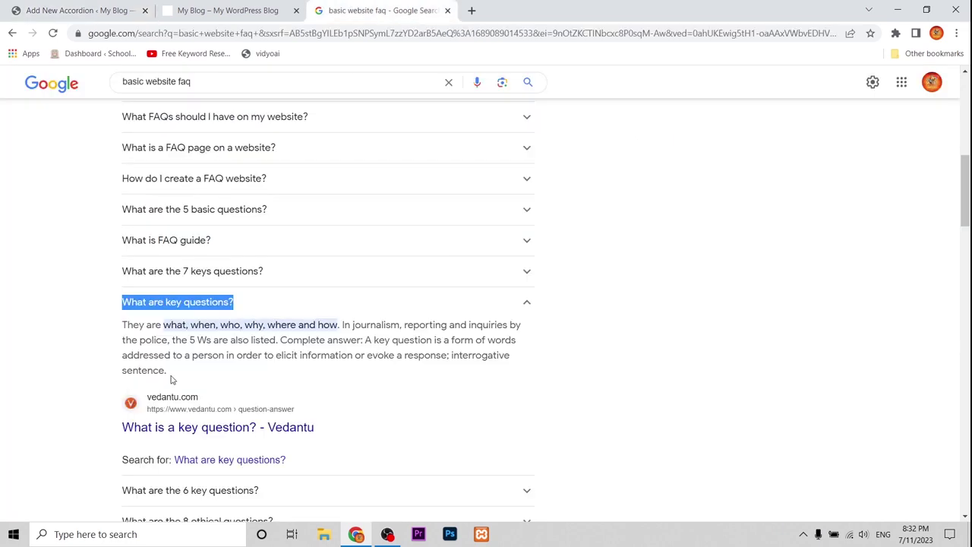
{"action": "left_click_drag", "start_coordinate": [171, 378], "coordinate": [120, 327]}
{"action": "key", "text": "ctrl+c"}
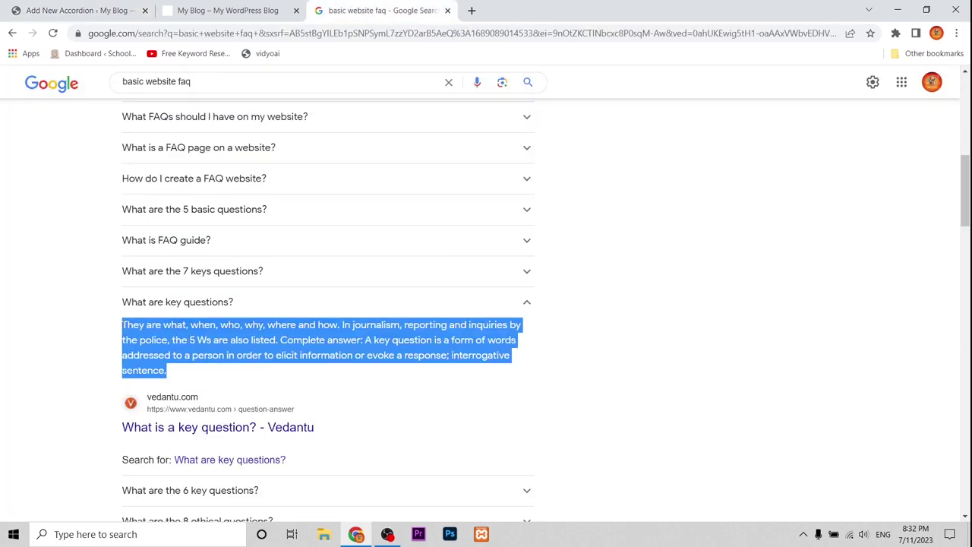
{"action": "key", "text": "ctrl+1"}
{"action": "left_click", "coordinate": [246, 439]}
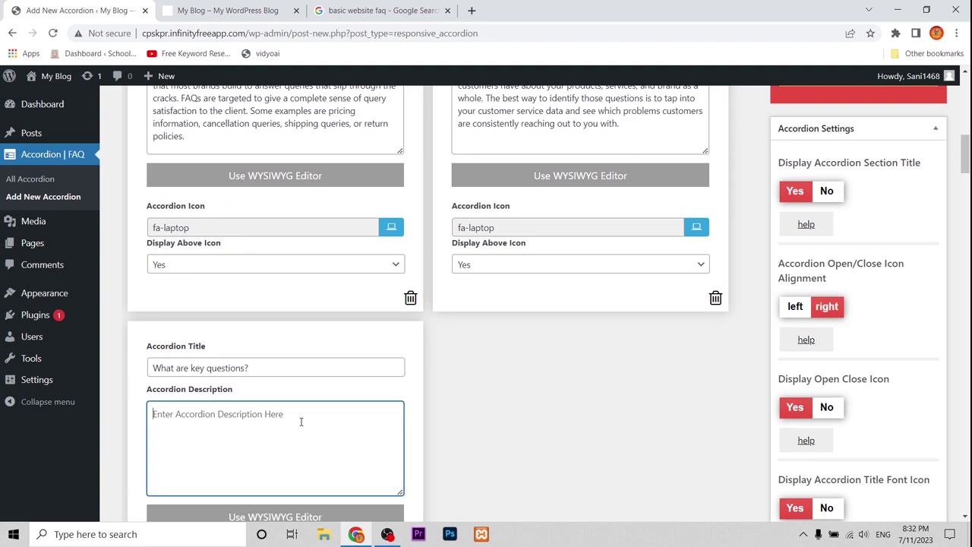
{"action": "key", "text": "ctrl+v"}
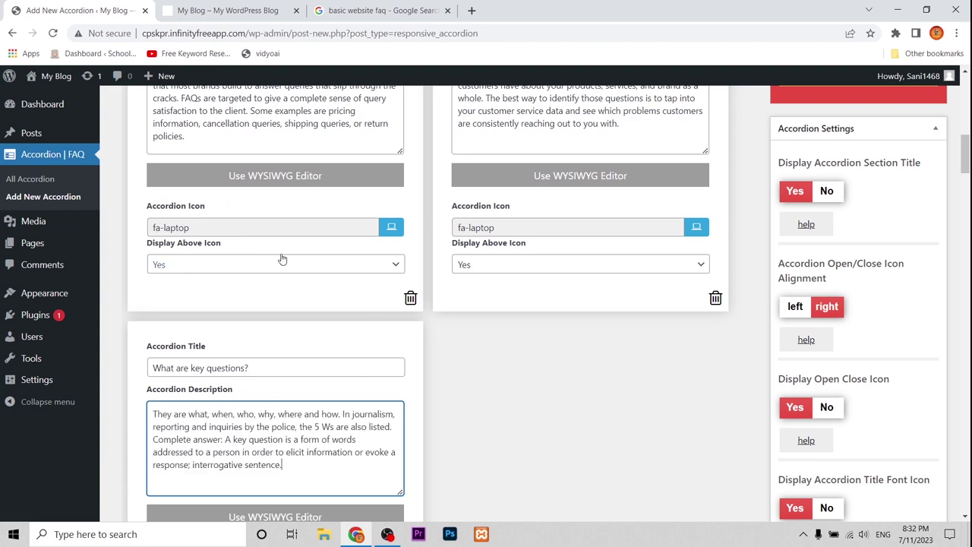
Set Display Above Icon to No for all three accordion items.
{"action": "left_click", "coordinate": [312, 228]}
{"action": "left_click", "coordinate": [391, 227]}
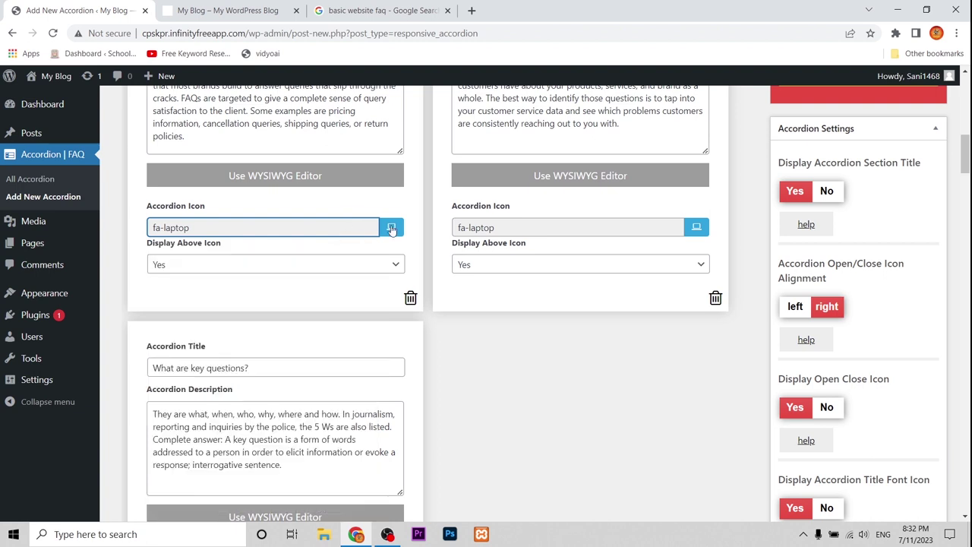
{"action": "left_click", "coordinate": [362, 274]}
{"action": "left_click", "coordinate": [182, 293]}
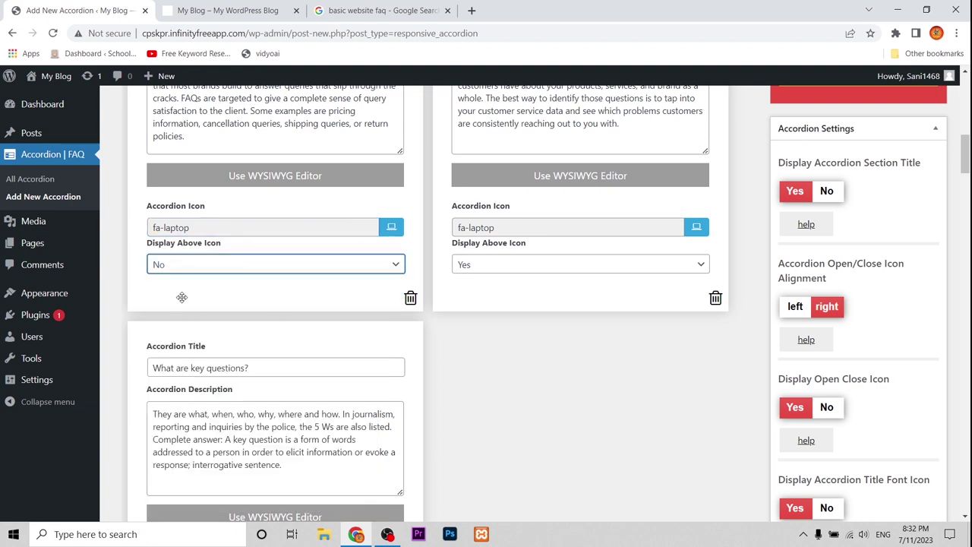
{"action": "left_click", "coordinate": [674, 266]}
{"action": "left_click", "coordinate": [521, 293]}
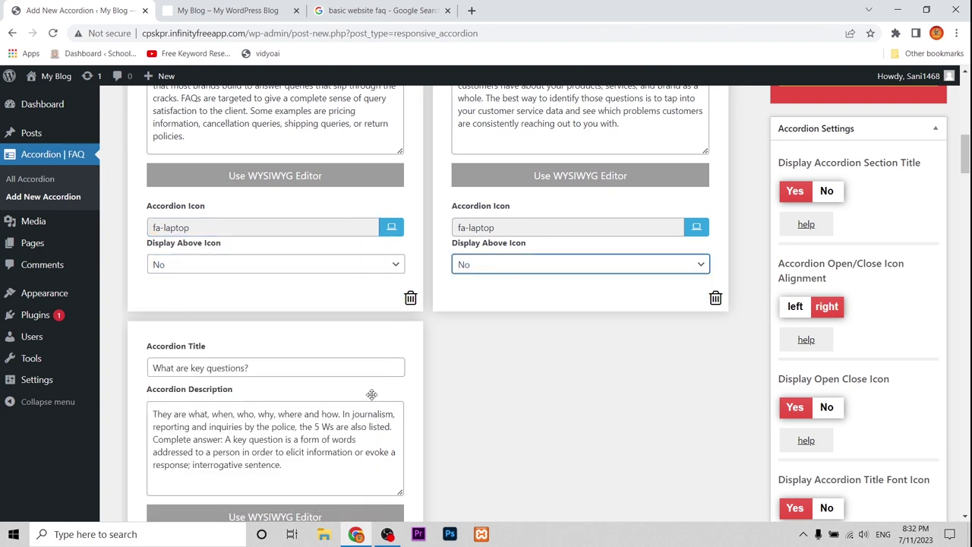
{"action": "scroll", "coordinate": [293, 449], "scroll_direction": "down", "scroll_amount": 2}
{"action": "left_click", "coordinate": [305, 479]}
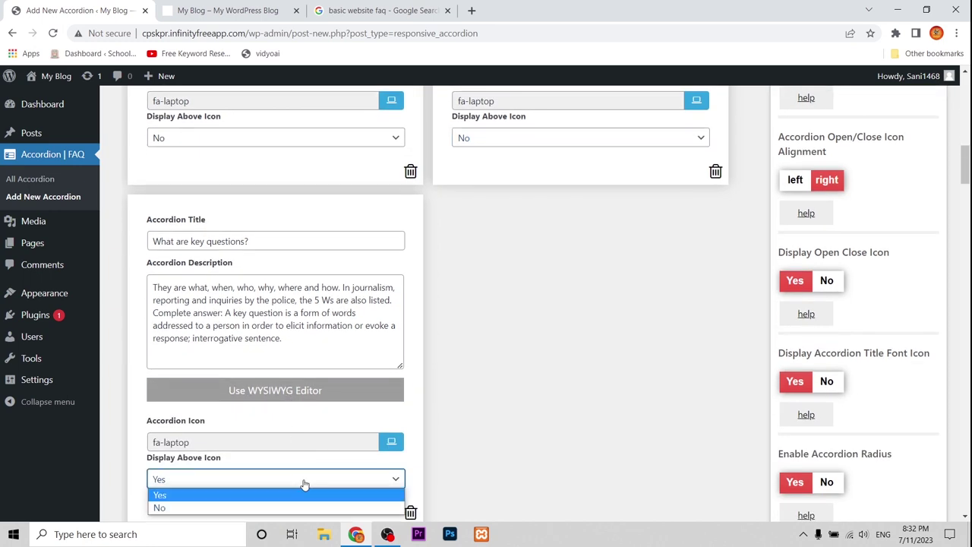
{"action": "left_click", "coordinate": [196, 507]}
{"action": "scroll", "coordinate": [582, 289], "scroll_direction": "down", "scroll_amount": 2}
{"action": "scroll", "coordinate": [448, 304], "scroll_direction": "up", "scroll_amount": 5}
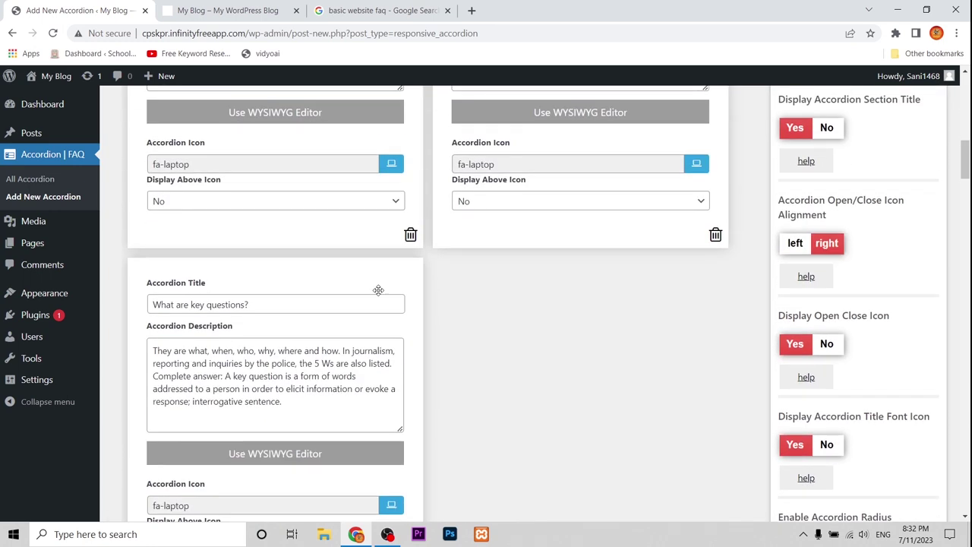
{"action": "scroll", "coordinate": [464, 391], "scroll_direction": "down", "scroll_amount": 1}
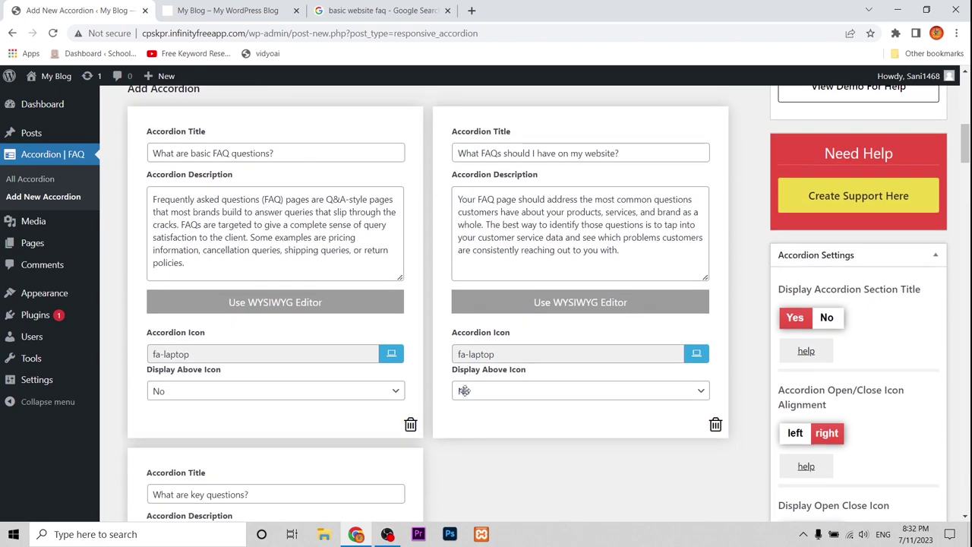
Set the accordion's expand/collapse option on page load to Hide/close All Accordion.
{"action": "scroll", "coordinate": [592, 417], "scroll_direction": "down", "scroll_amount": 1}
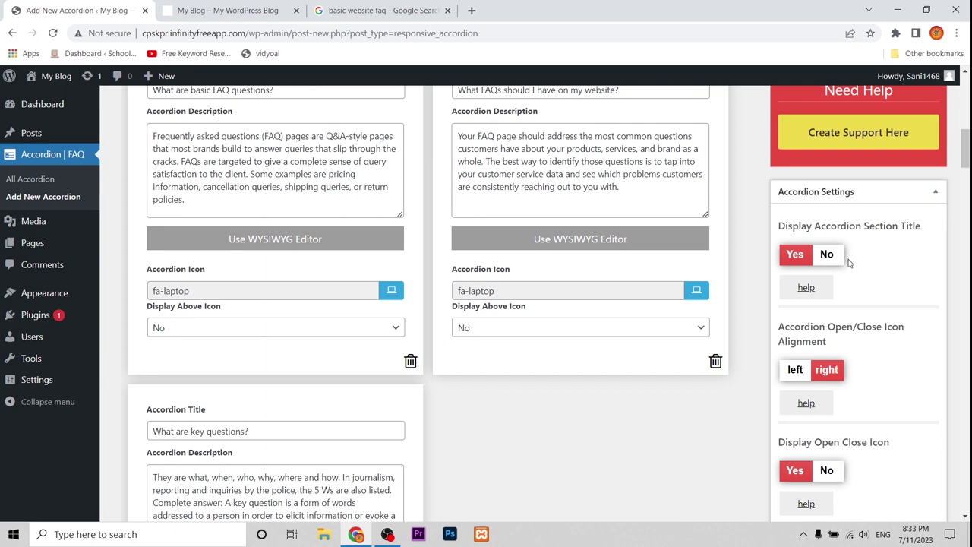
{"action": "scroll", "coordinate": [866, 265], "scroll_direction": "down", "scroll_amount": 1}
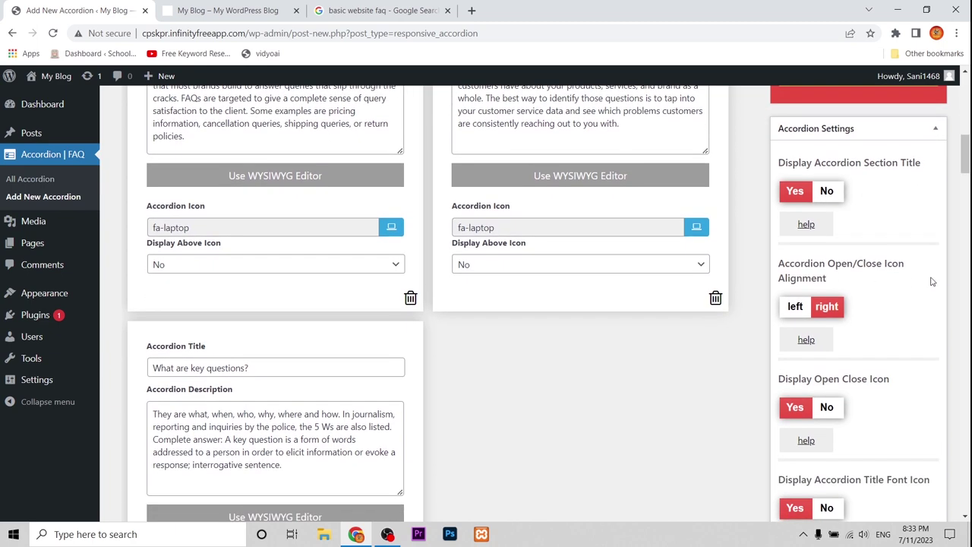
{"action": "scroll", "coordinate": [896, 288], "scroll_direction": "down", "scroll_amount": 1}
{"action": "scroll", "coordinate": [898, 292], "scroll_direction": "down", "scroll_amount": 1}
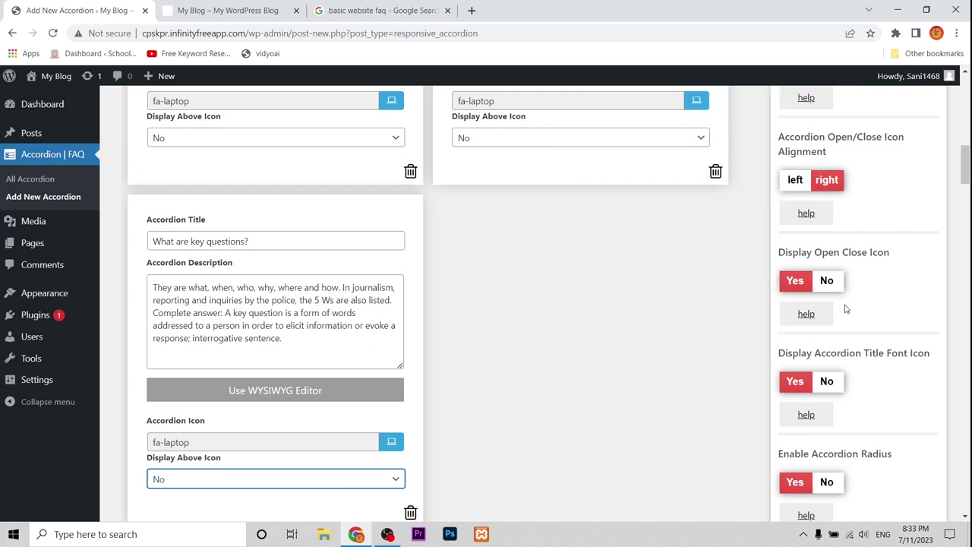
{"action": "scroll", "coordinate": [845, 310], "scroll_direction": "down", "scroll_amount": 2}
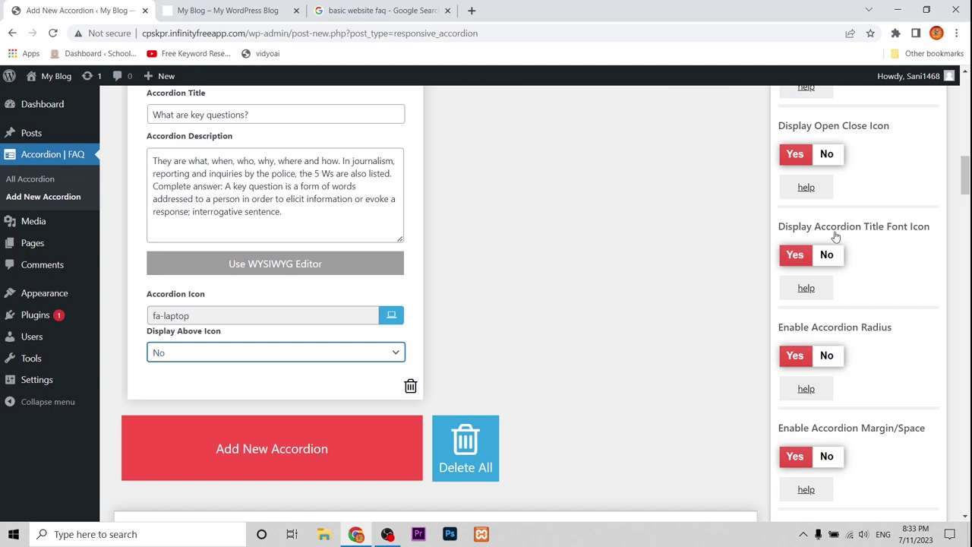
{"action": "mouse_move", "coordinate": [806, 295]}
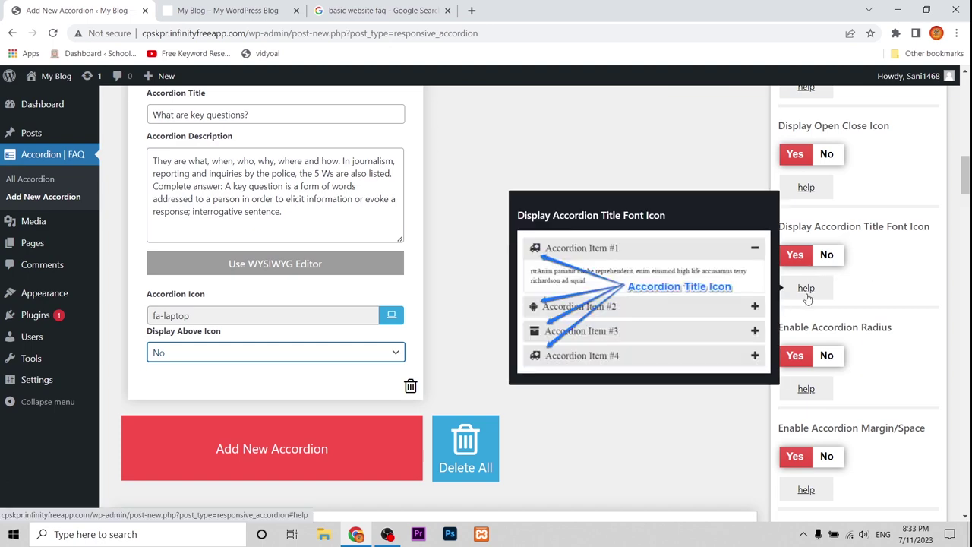
{"action": "scroll", "coordinate": [806, 298], "scroll_direction": "down", "scroll_amount": 8}
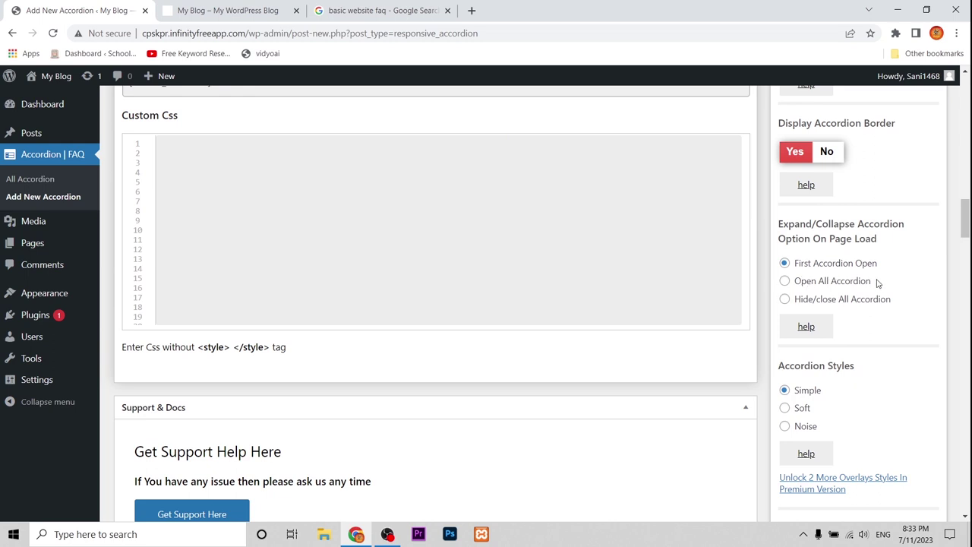
{"action": "left_click", "coordinate": [784, 298]}
Review the remaining accordion settings, including title and description colours, font sizes, font family and open/close icons.
{"action": "scroll", "coordinate": [835, 298], "scroll_direction": "down", "scroll_amount": 4}
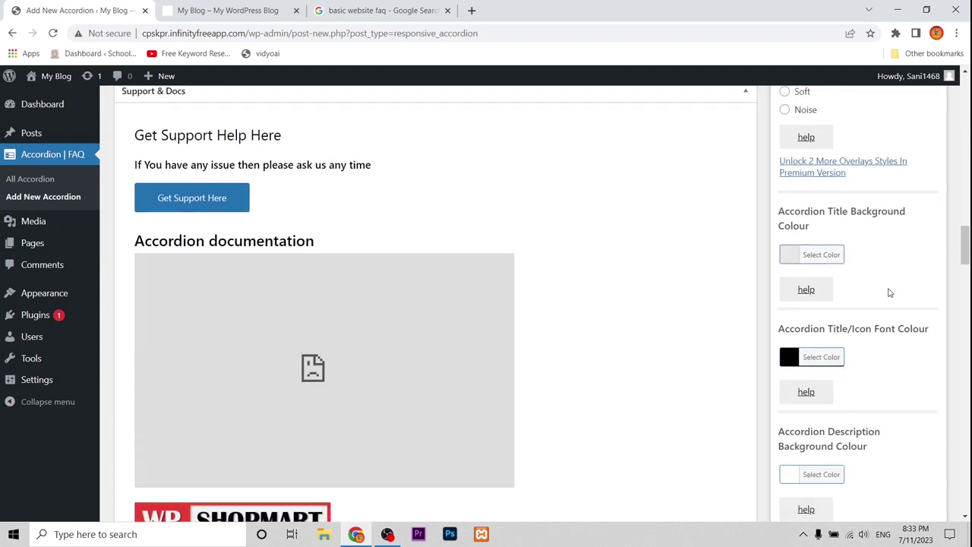
{"action": "mouse_move", "coordinate": [809, 297]}
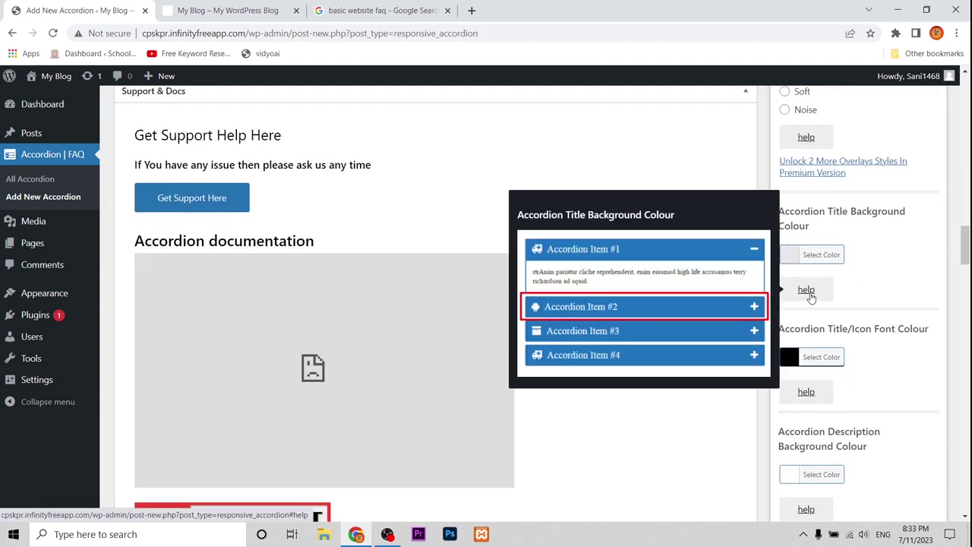
{"action": "scroll", "coordinate": [809, 296], "scroll_direction": "up", "scroll_amount": 1}
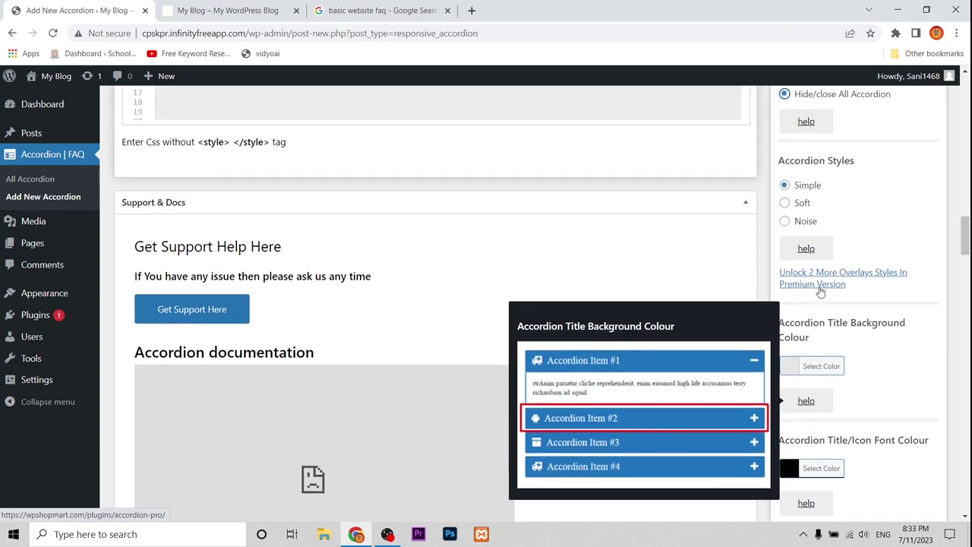
{"action": "scroll", "coordinate": [837, 291], "scroll_direction": "down", "scroll_amount": 3}
{"action": "scroll", "coordinate": [843, 300], "scroll_direction": "down", "scroll_amount": 1}
{"action": "scroll", "coordinate": [847, 304], "scroll_direction": "down", "scroll_amount": 1}
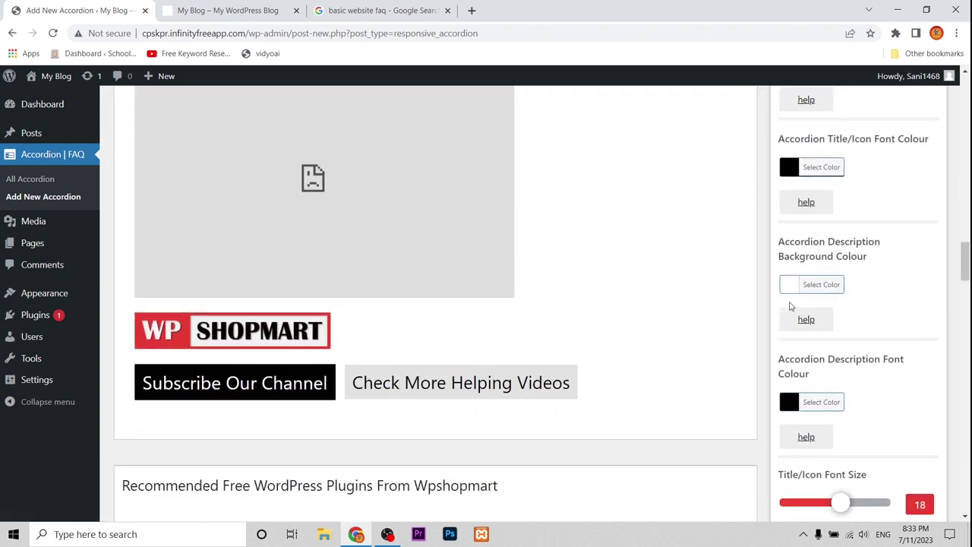
{"action": "scroll", "coordinate": [835, 346], "scroll_direction": "down", "scroll_amount": 2}
{"action": "scroll", "coordinate": [835, 347], "scroll_direction": "down", "scroll_amount": 2}
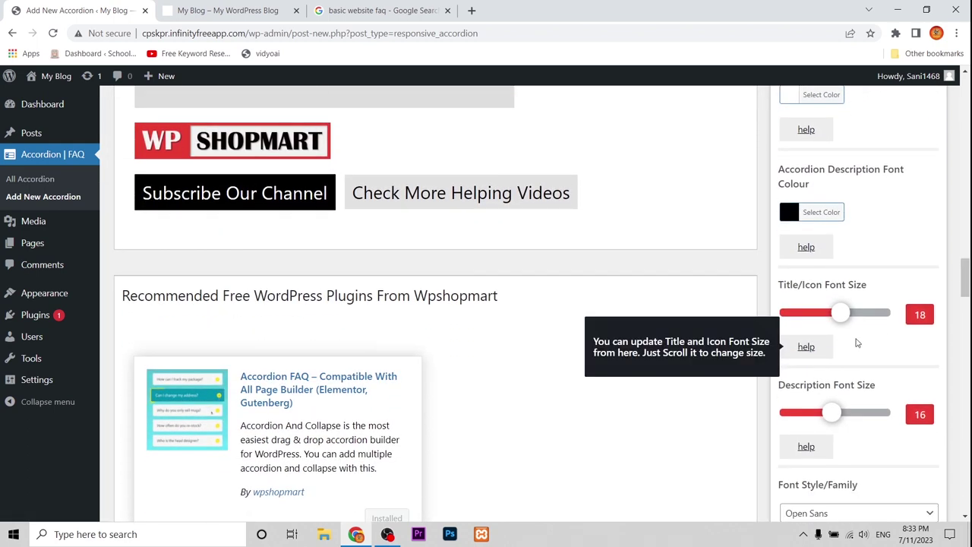
{"action": "scroll", "coordinate": [856, 383], "scroll_direction": "down", "scroll_amount": 2}
{"action": "scroll", "coordinate": [855, 386], "scroll_direction": "down", "scroll_amount": 4}
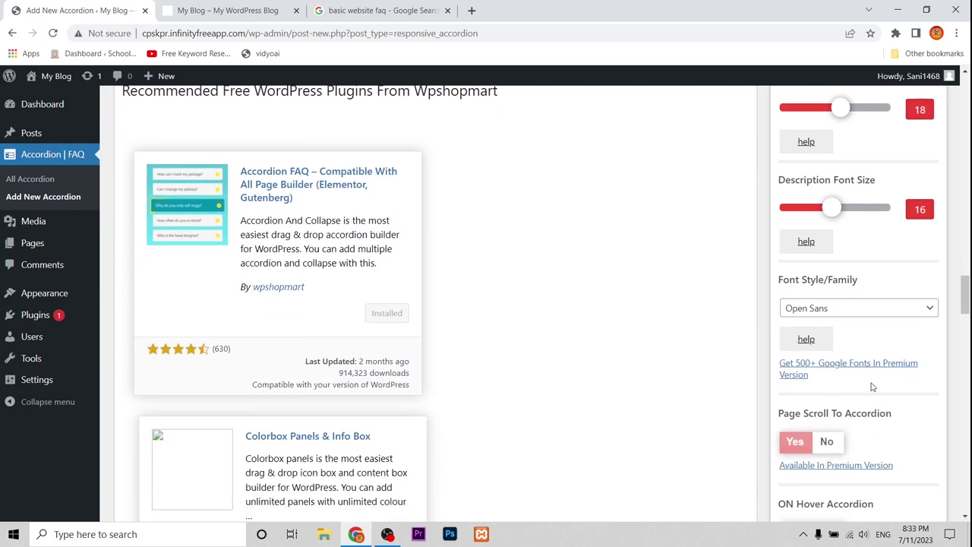
{"action": "scroll", "coordinate": [880, 365], "scroll_direction": "down", "scroll_amount": 1}
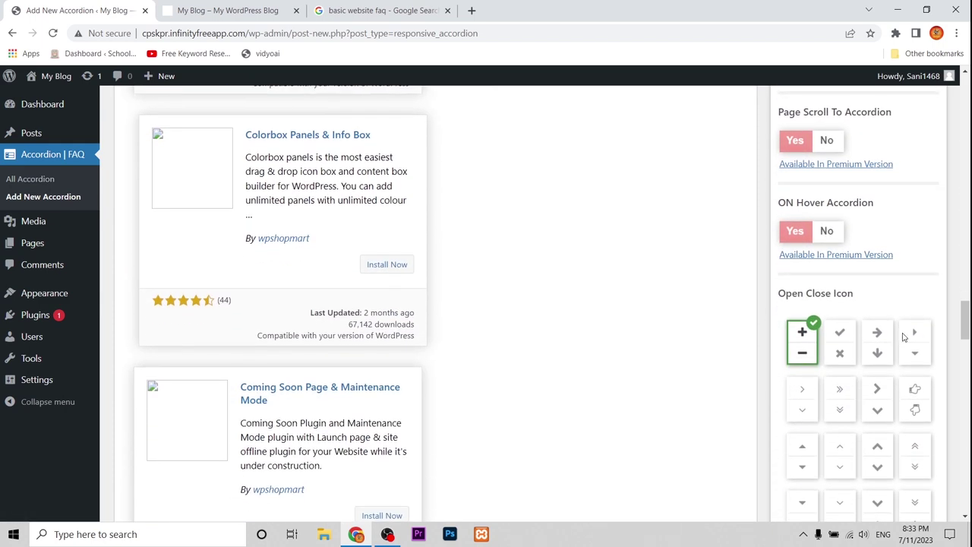
{"action": "scroll", "coordinate": [890, 365], "scroll_direction": "down", "scroll_amount": 1}
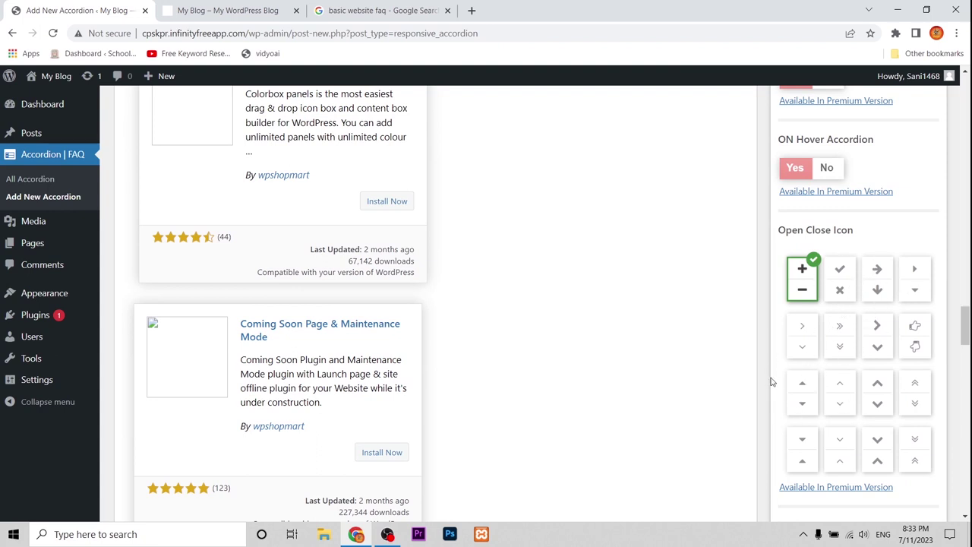
{"action": "scroll", "coordinate": [630, 386], "scroll_direction": "up", "scroll_amount": 15}
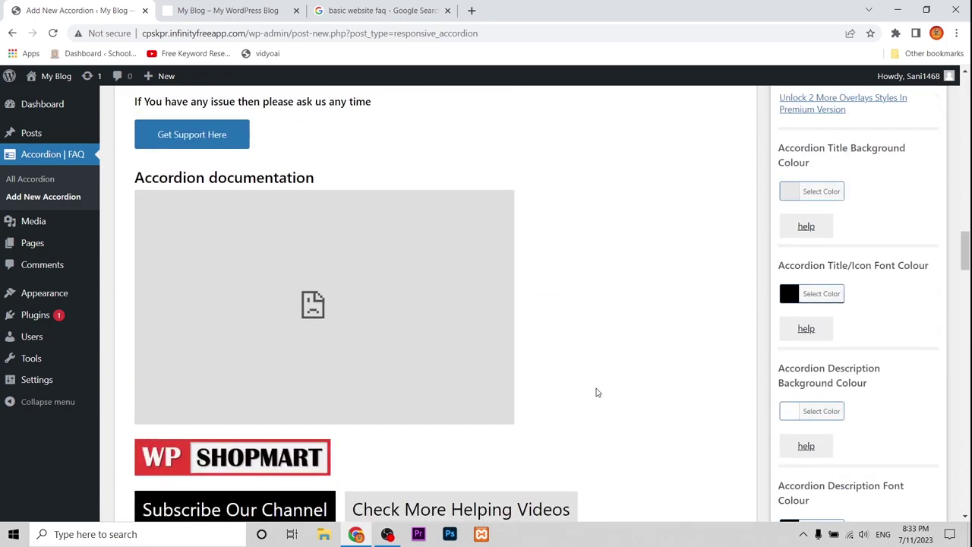
{"action": "scroll", "coordinate": [593, 384], "scroll_direction": "down", "scroll_amount": 7}
{"action": "scroll", "coordinate": [592, 382], "scroll_direction": "up", "scroll_amount": 9}
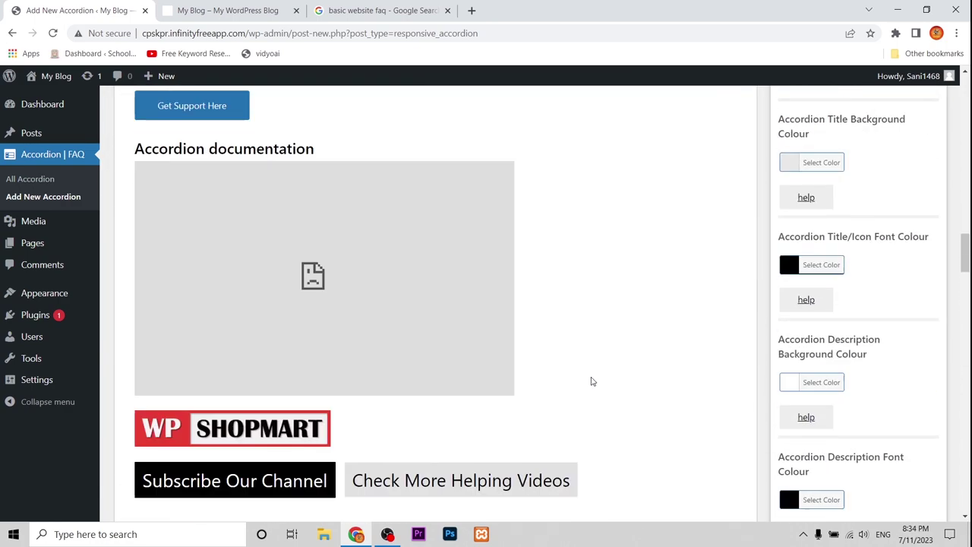
{"action": "scroll", "coordinate": [592, 381], "scroll_direction": "up", "scroll_amount": 4}
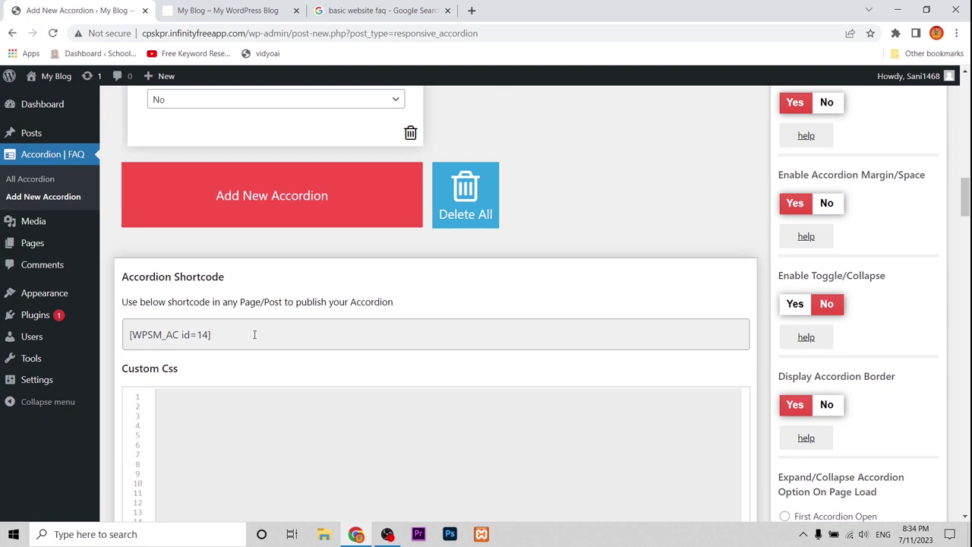
{"action": "left_click_drag", "start_coordinate": [221, 335], "coordinate": [120, 339]}
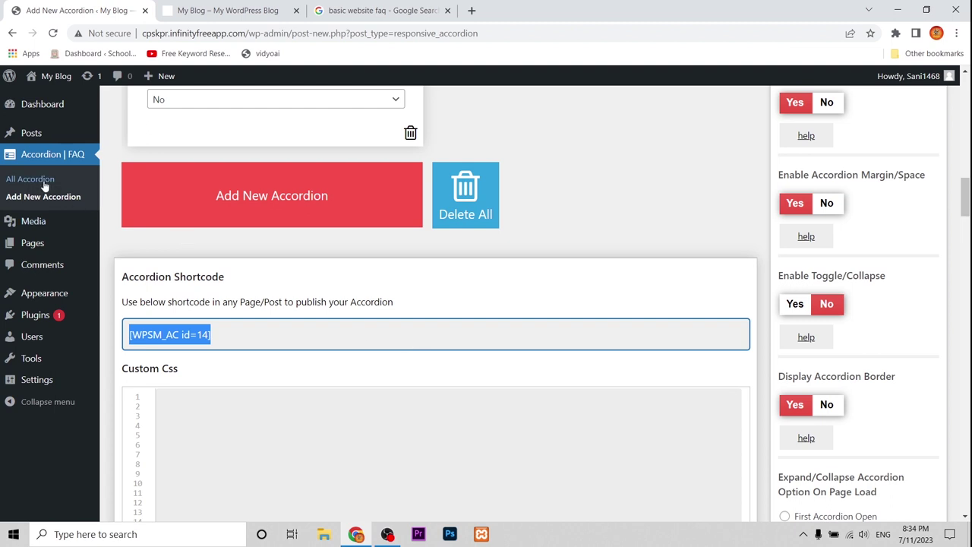
{"action": "mouse_move", "coordinate": [40, 111]}
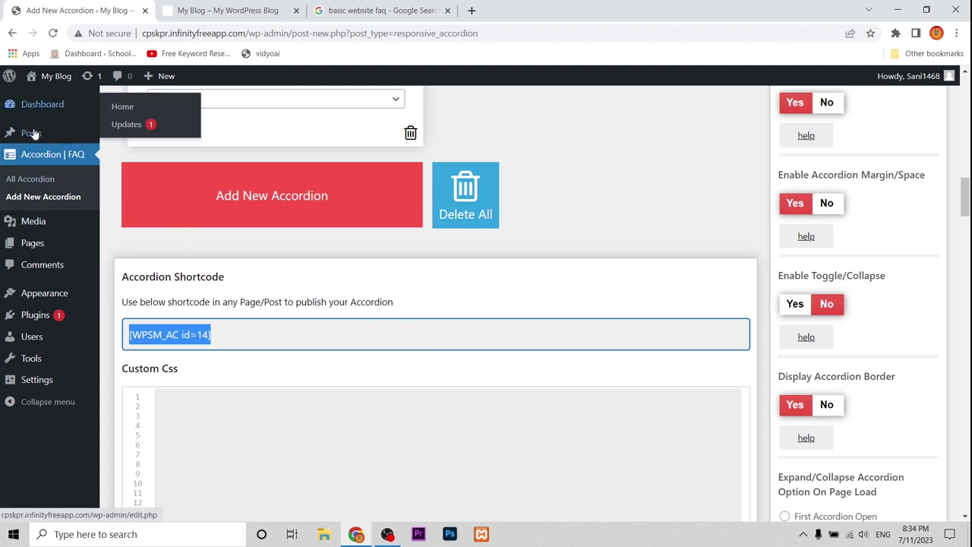
{"action": "mouse_move", "coordinate": [40, 254]}
{"action": "left_click", "coordinate": [130, 244]}
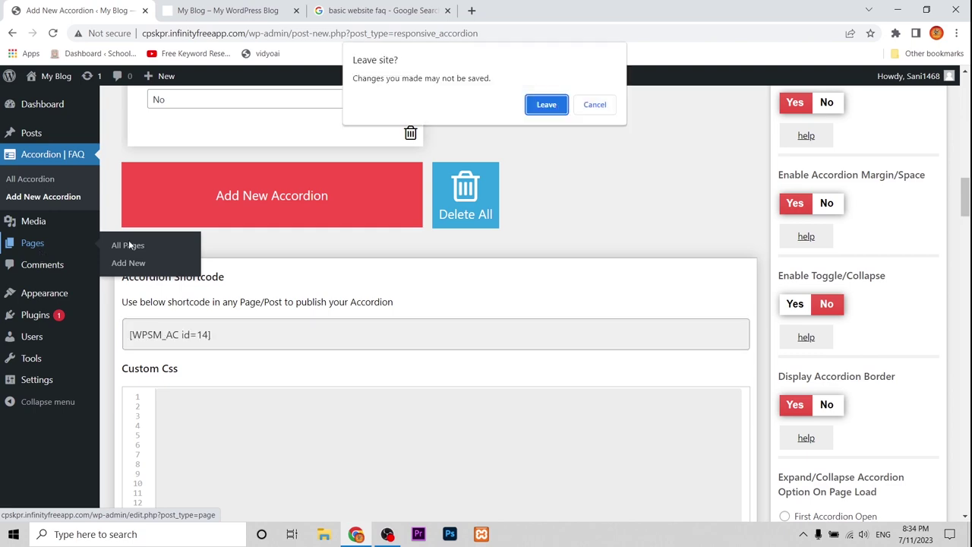
{"action": "left_click", "coordinate": [599, 108]}
Publish the FAQ Section accordion.
{"action": "scroll", "coordinate": [585, 202], "scroll_direction": "up", "scroll_amount": 15}
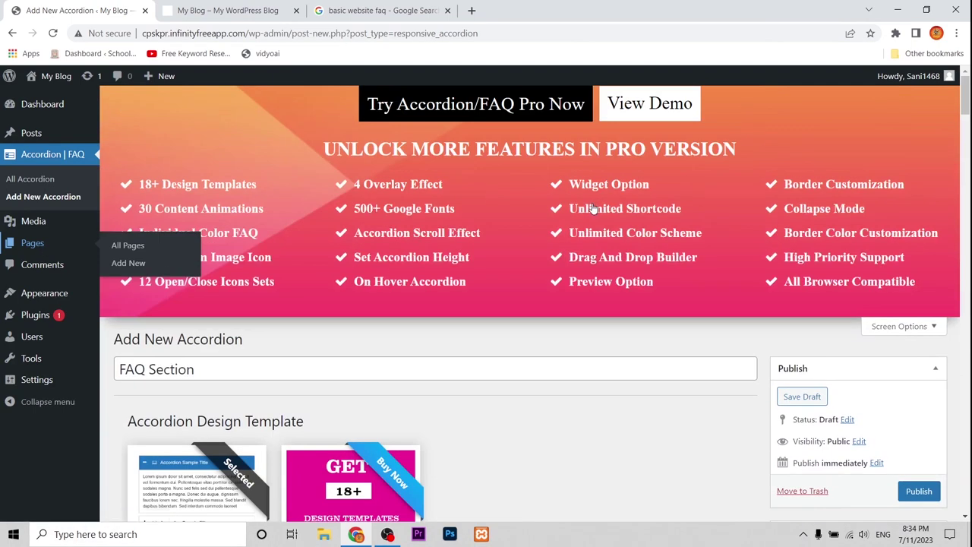
{"action": "scroll", "coordinate": [594, 209], "scroll_direction": "down", "scroll_amount": 3}
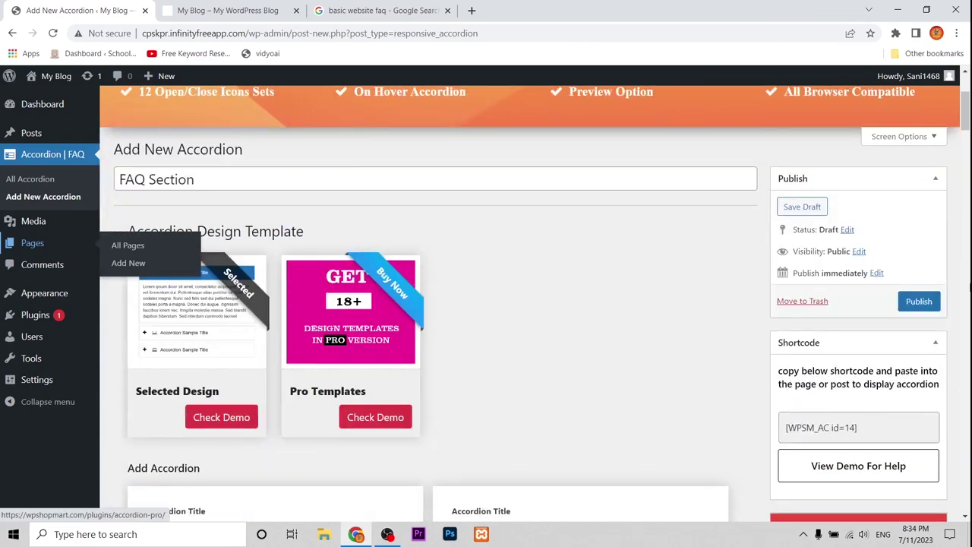
{"action": "left_click", "coordinate": [918, 300]}
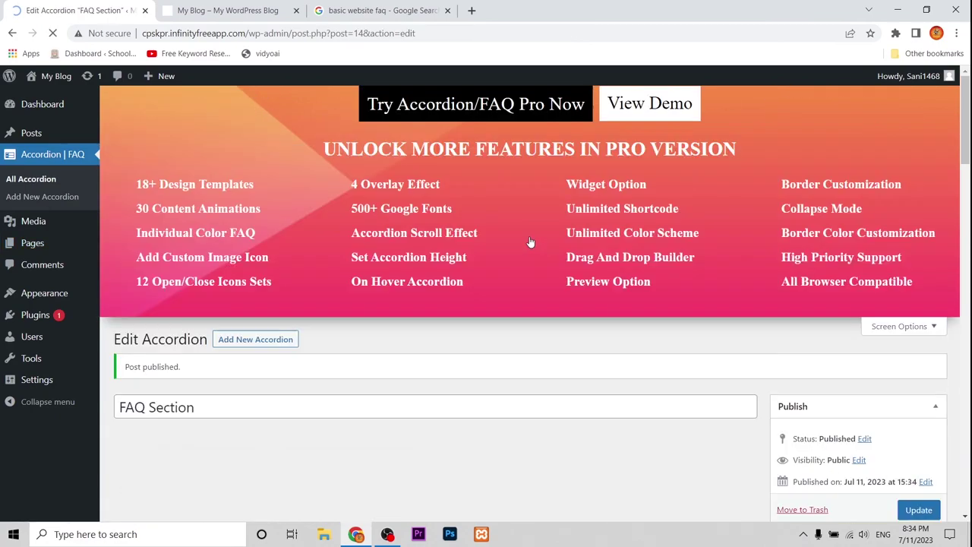
Copy the published accordion's shortcode [WPSM_AC id=14].
{"action": "scroll", "coordinate": [530, 243], "scroll_direction": "down", "scroll_amount": 7}
{"action": "scroll", "coordinate": [369, 346], "scroll_direction": "down", "scroll_amount": 9}
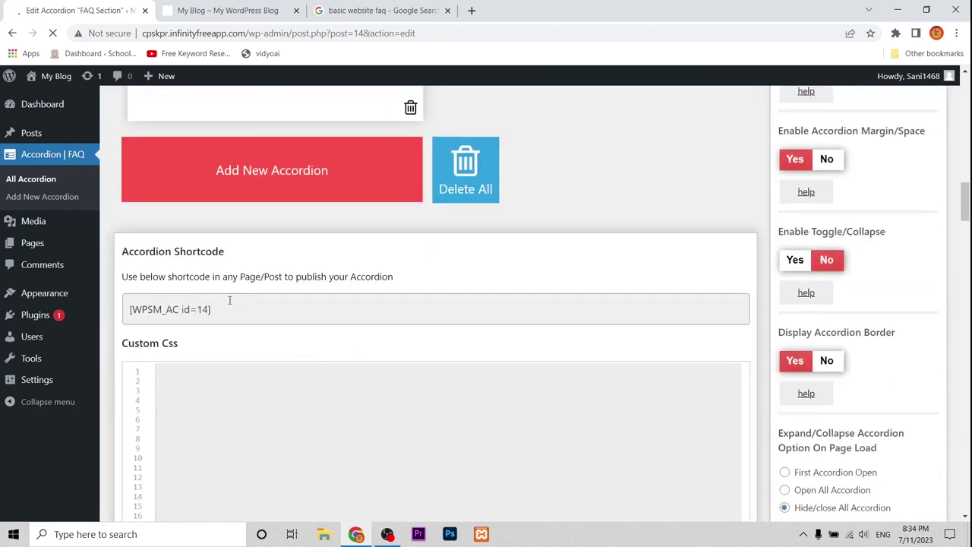
{"action": "left_click", "coordinate": [229, 300]}
{"action": "key", "text": "ctrl+c"}
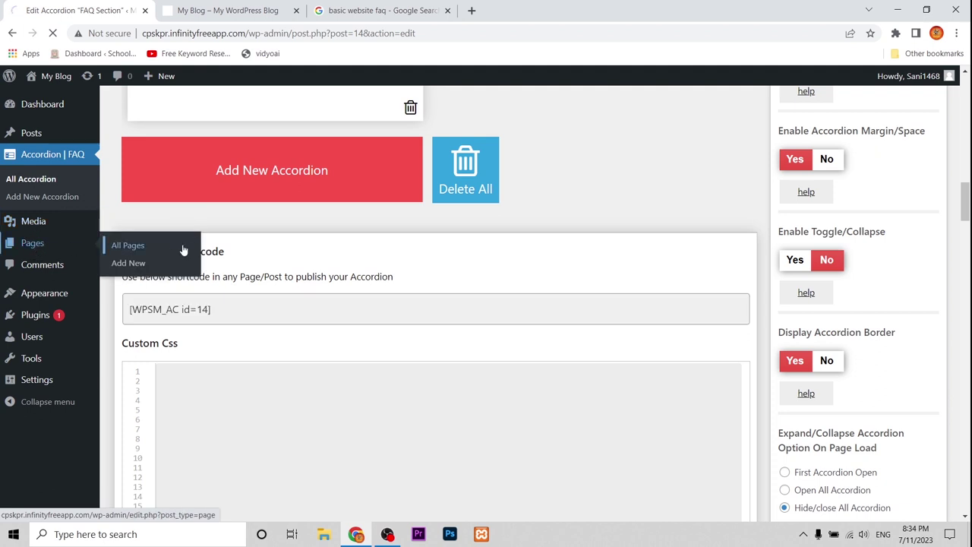
Open the FAQ page for editing, paste the shortcode [WPSM_AC id=14] into its body and update the page.
{"action": "left_click", "coordinate": [125, 245]}
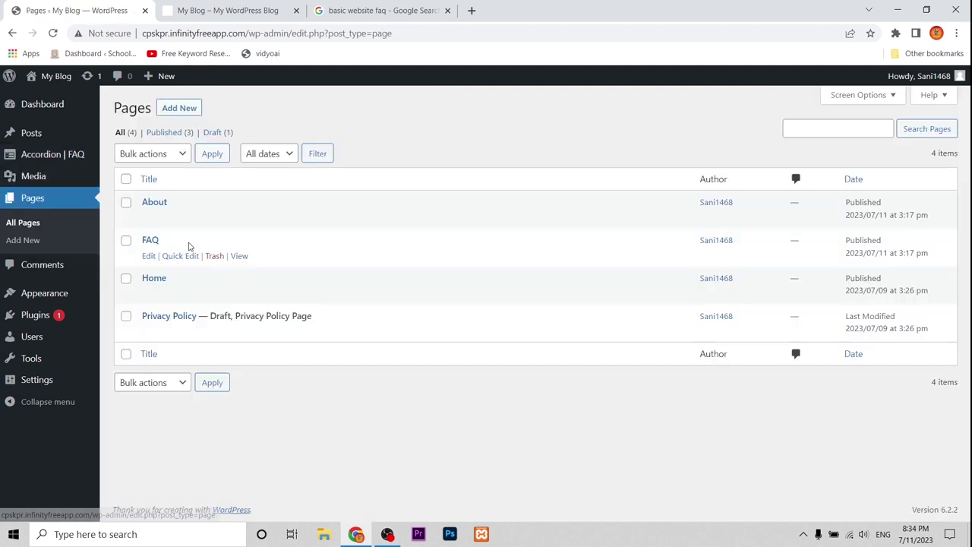
{"action": "left_click", "coordinate": [149, 255]}
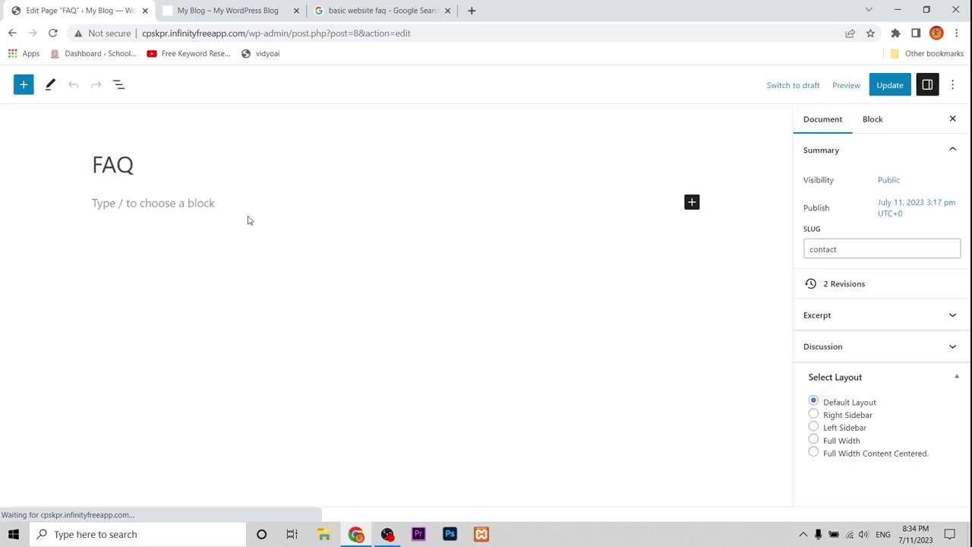
{"action": "left_click", "coordinate": [155, 204]}
{"action": "key", "text": "ctrl+v"}
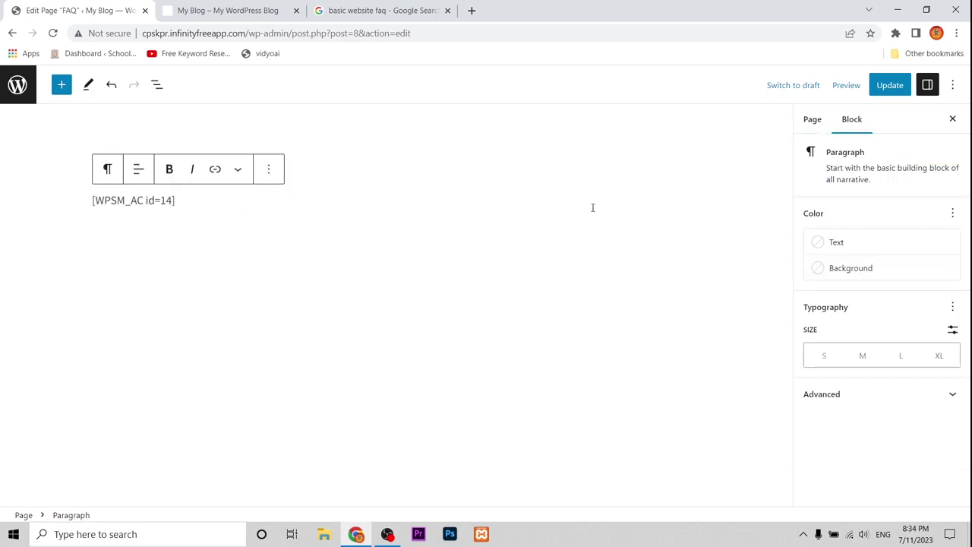
{"action": "left_click", "coordinate": [902, 84]}
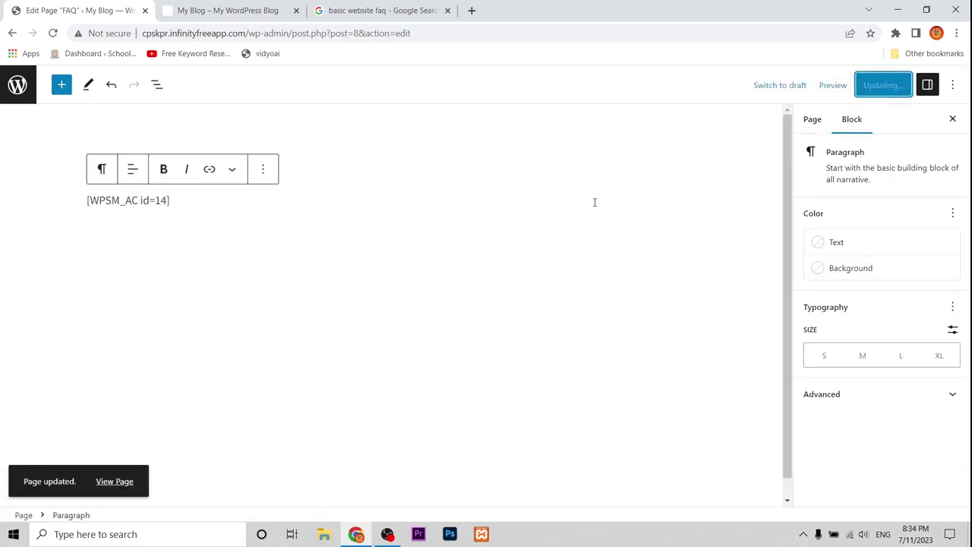
Switch to the live My Blog site and open its FAQ page at the accordion.
{"action": "left_click", "coordinate": [242, 16]}
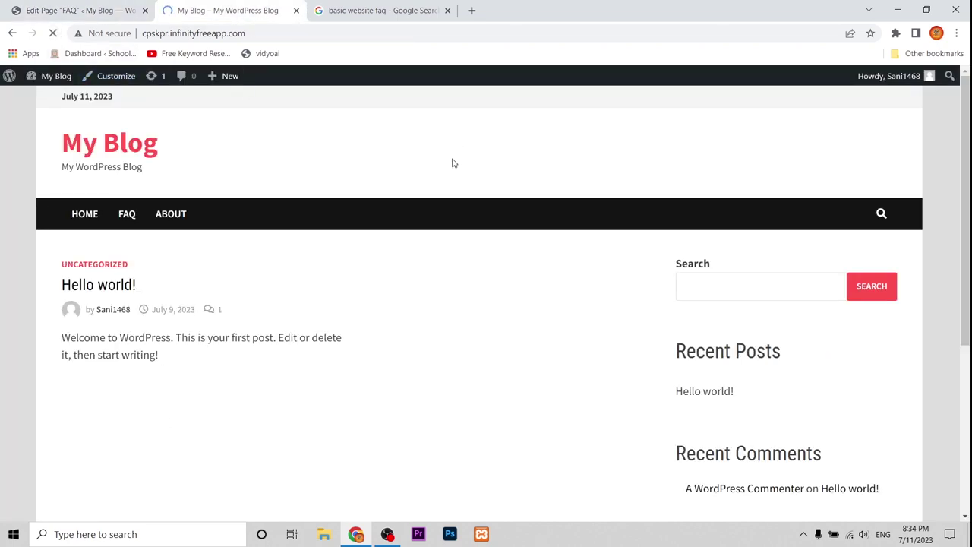
{"action": "left_click", "coordinate": [125, 217]}
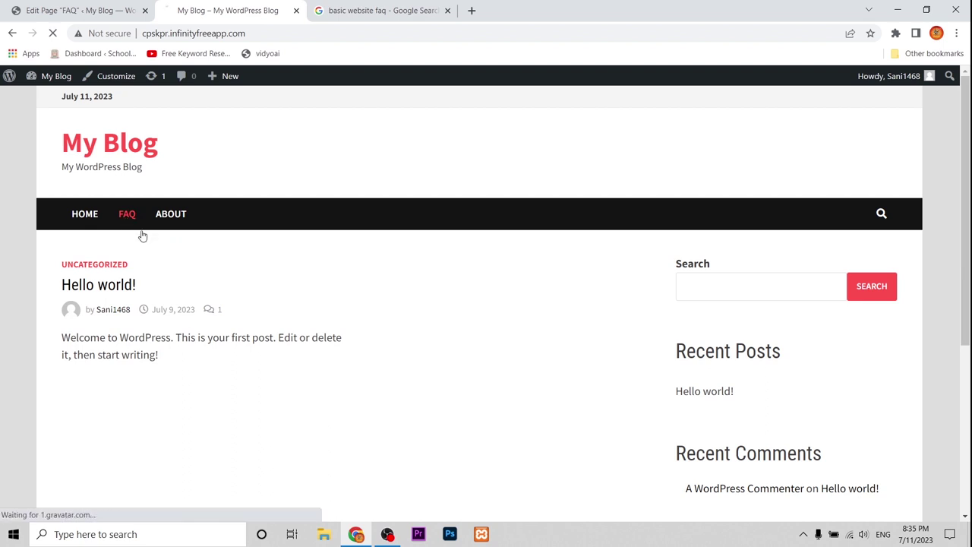
{"action": "scroll", "coordinate": [361, 262], "scroll_direction": "down", "scroll_amount": 1}
{"action": "scroll", "coordinate": [361, 262], "scroll_direction": "down", "scroll_amount": 1}
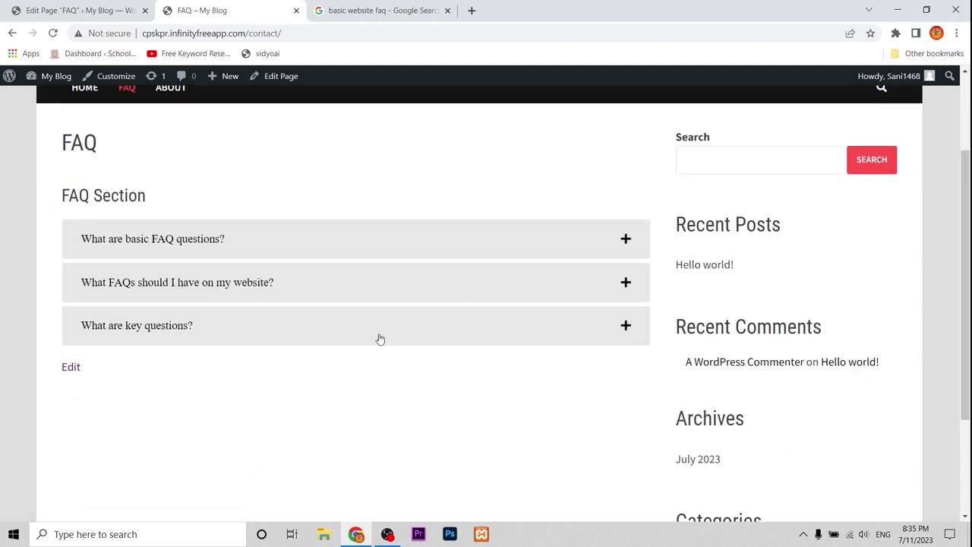
Expand and collapse each of the three FAQ questions in turn to check their answers.
{"action": "left_click", "coordinate": [625, 240]}
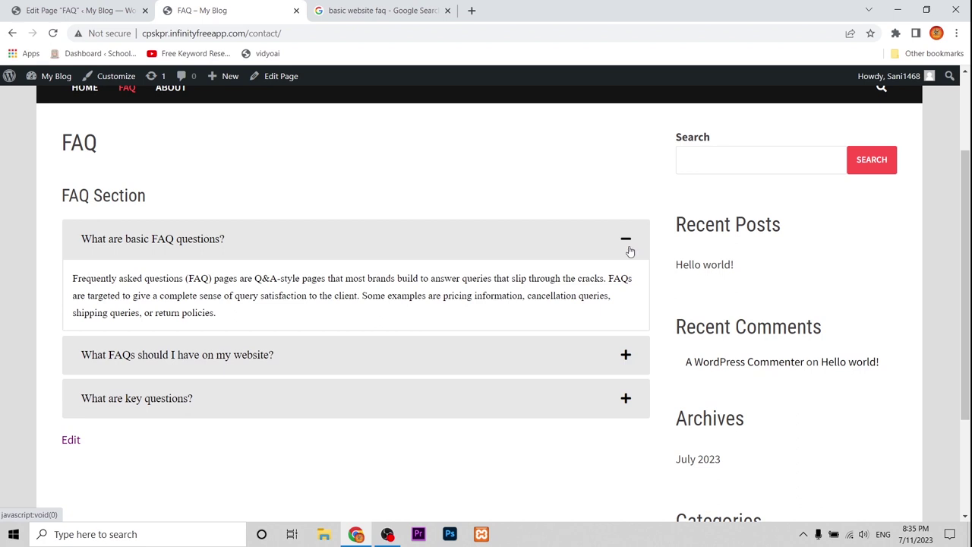
{"action": "left_click", "coordinate": [627, 243]}
{"action": "left_click", "coordinate": [623, 291]}
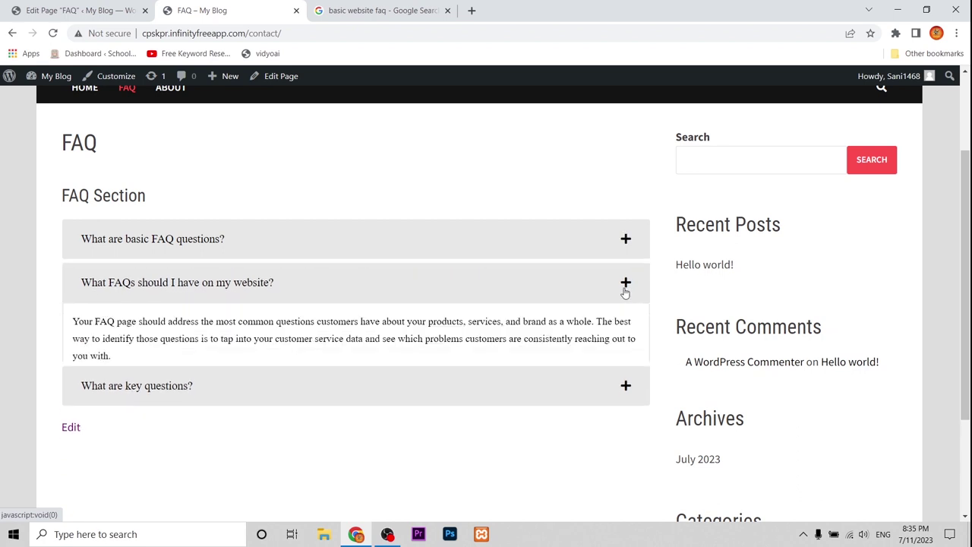
{"action": "left_click", "coordinate": [623, 288]}
{"action": "left_click", "coordinate": [625, 332]}
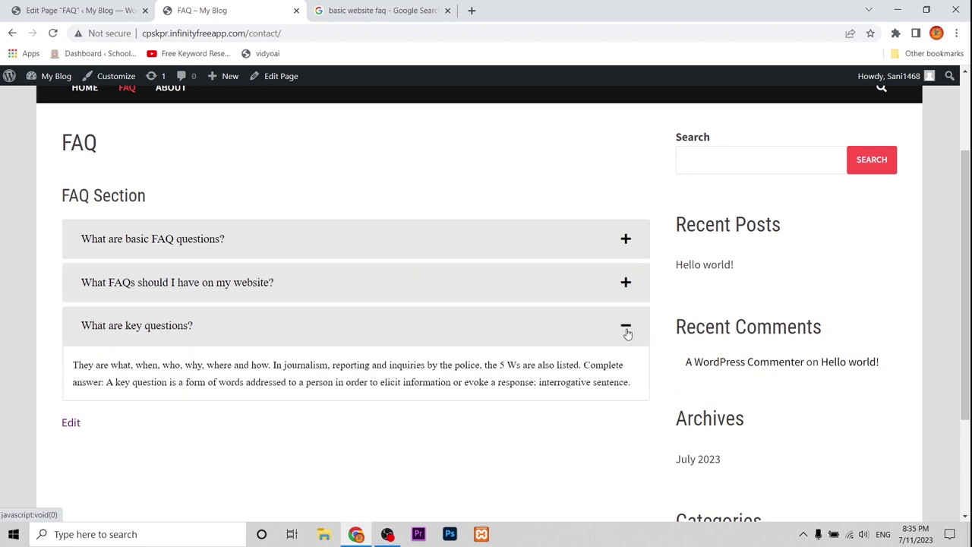
{"action": "left_click", "coordinate": [626, 328]}
Go from the FAQ page to the site's Home page.
{"action": "scroll", "coordinate": [507, 356], "scroll_direction": "up", "scroll_amount": 1}
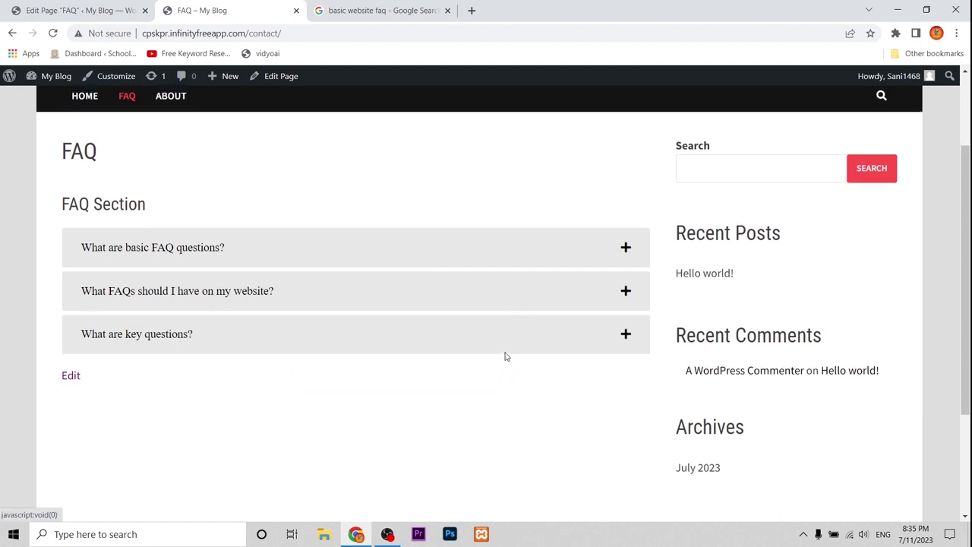
{"action": "scroll", "coordinate": [506, 356], "scroll_direction": "up", "scroll_amount": 2}
{"action": "left_click", "coordinate": [82, 215]}
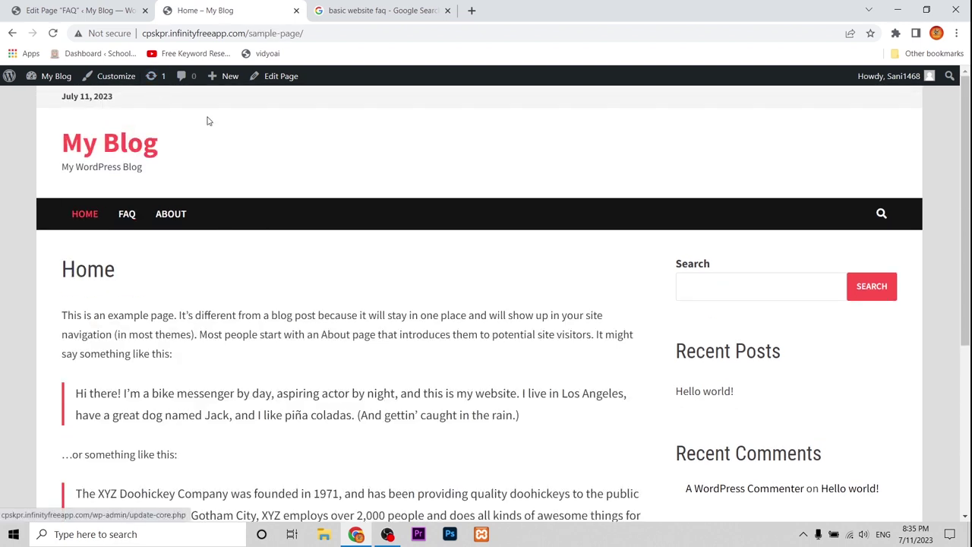